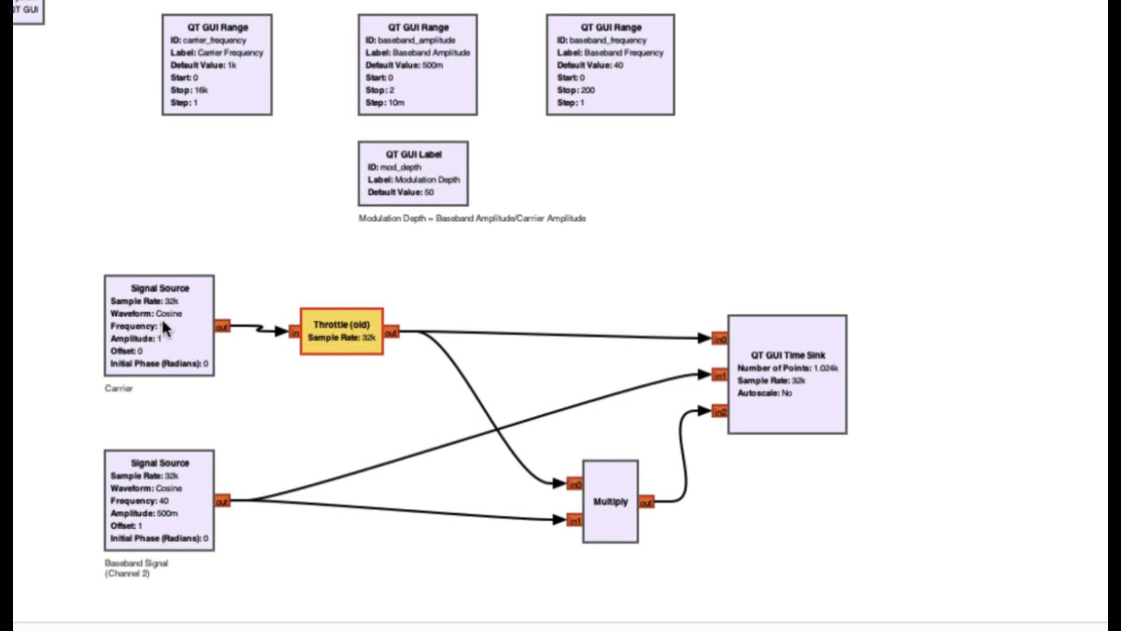
Review the Carrier signal source's properties, including its frequency and amplitude settings
click(166, 325)
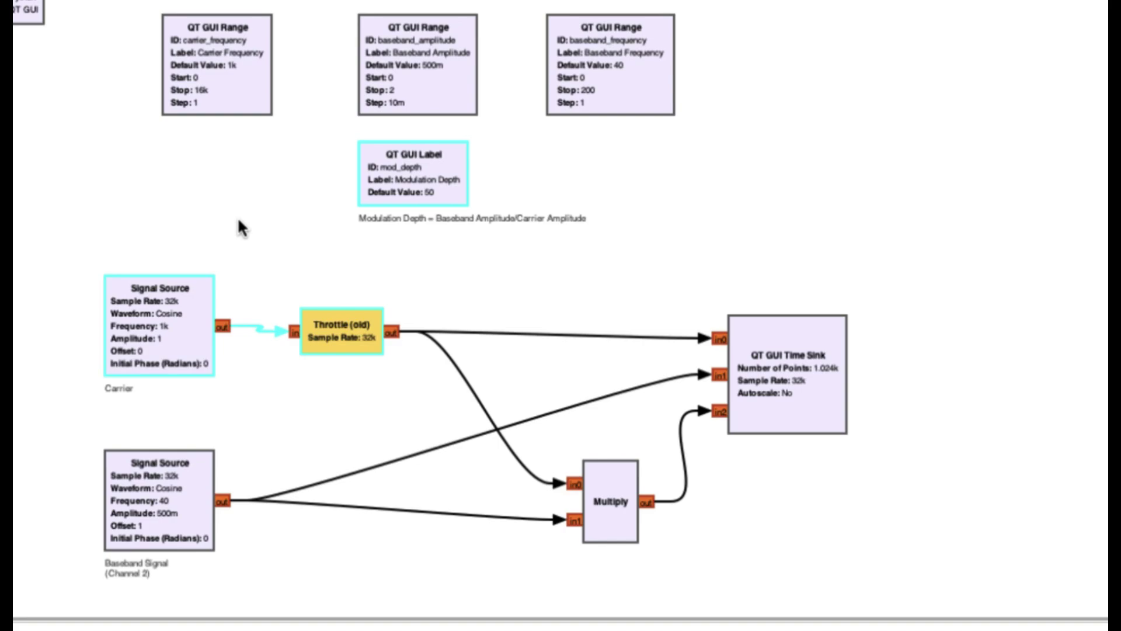
click(228, 228)
double_click(168, 307)
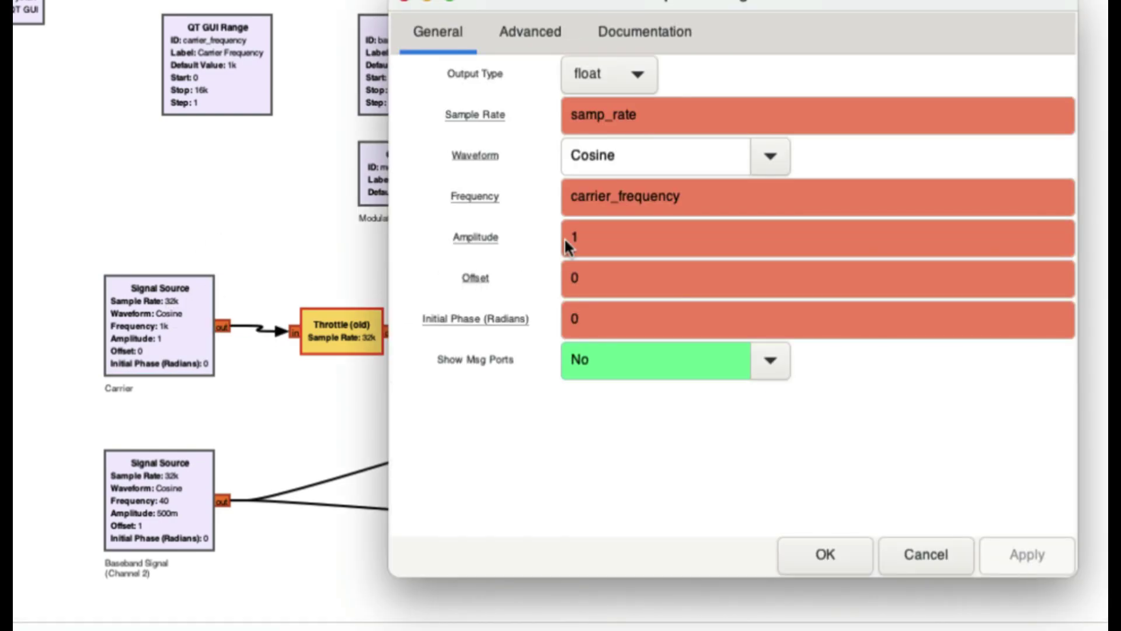
mouse_move(733, 188)
click(825, 554)
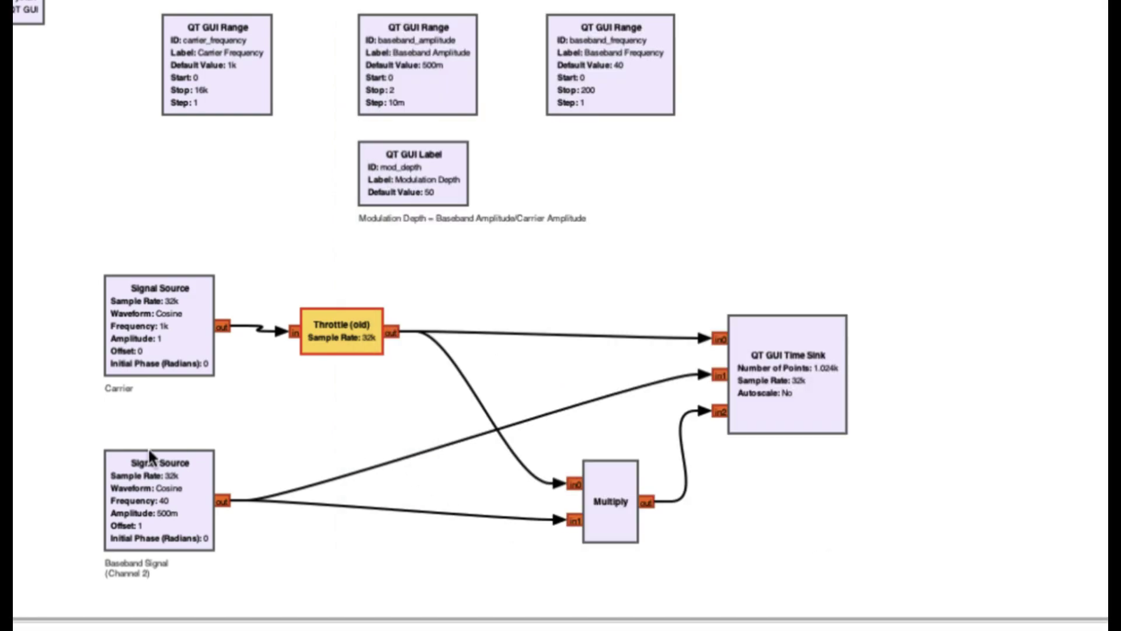
Review the Baseband Signal source's frequency, amplitude and offset settings against the range blocks that supply its variables
double_click(145, 465)
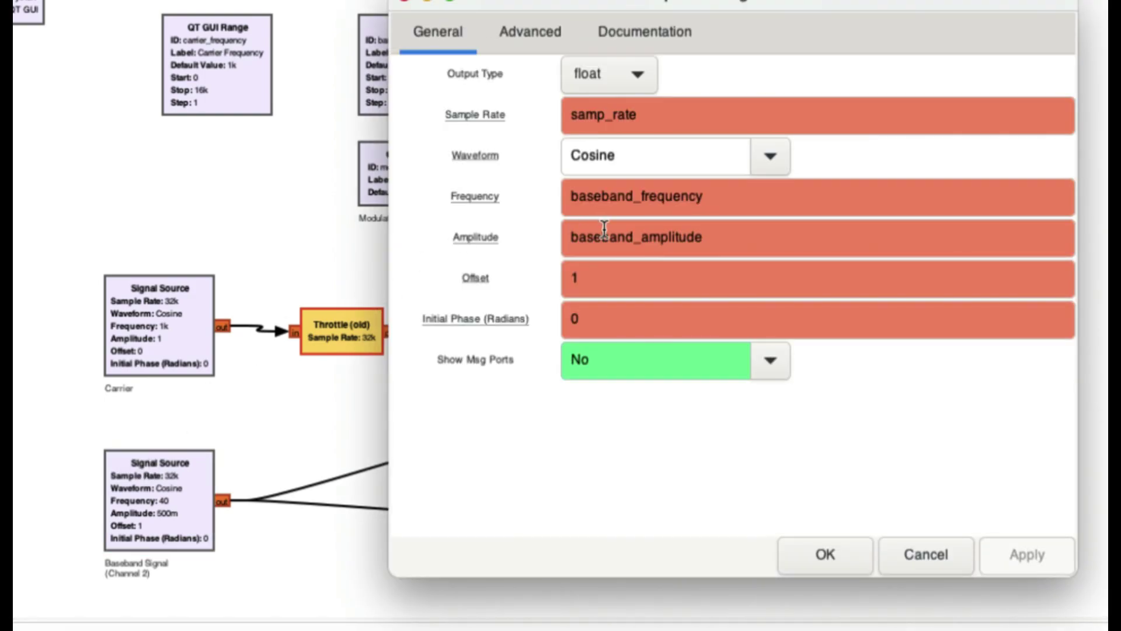
mouse_move(611, 133)
mouse_move(761, 248)
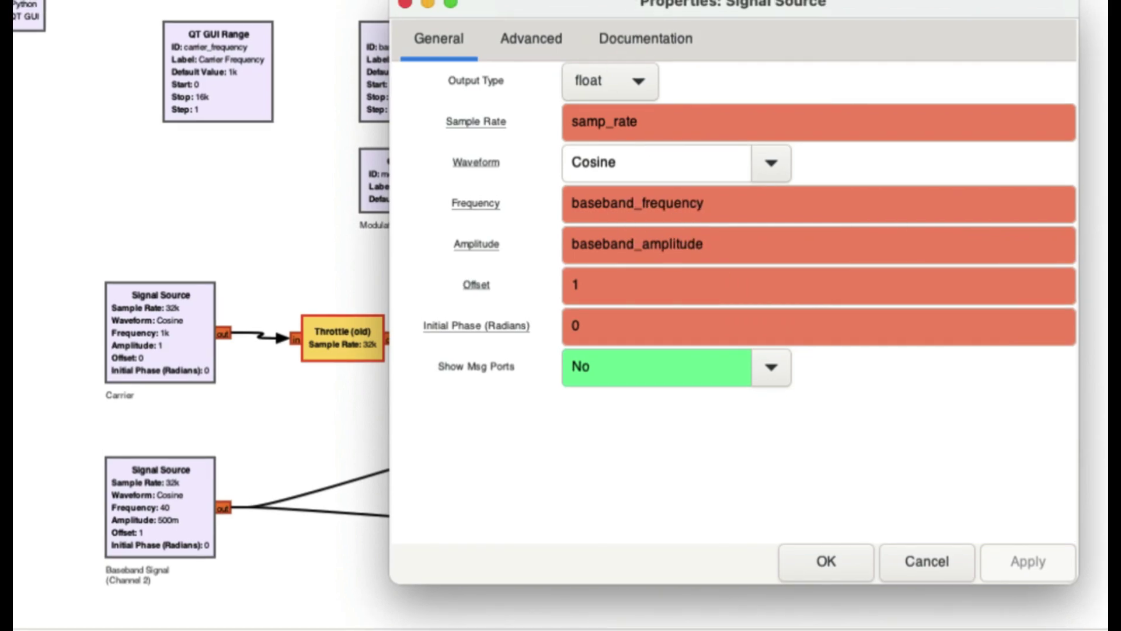
drag(646, 5, 781, 136)
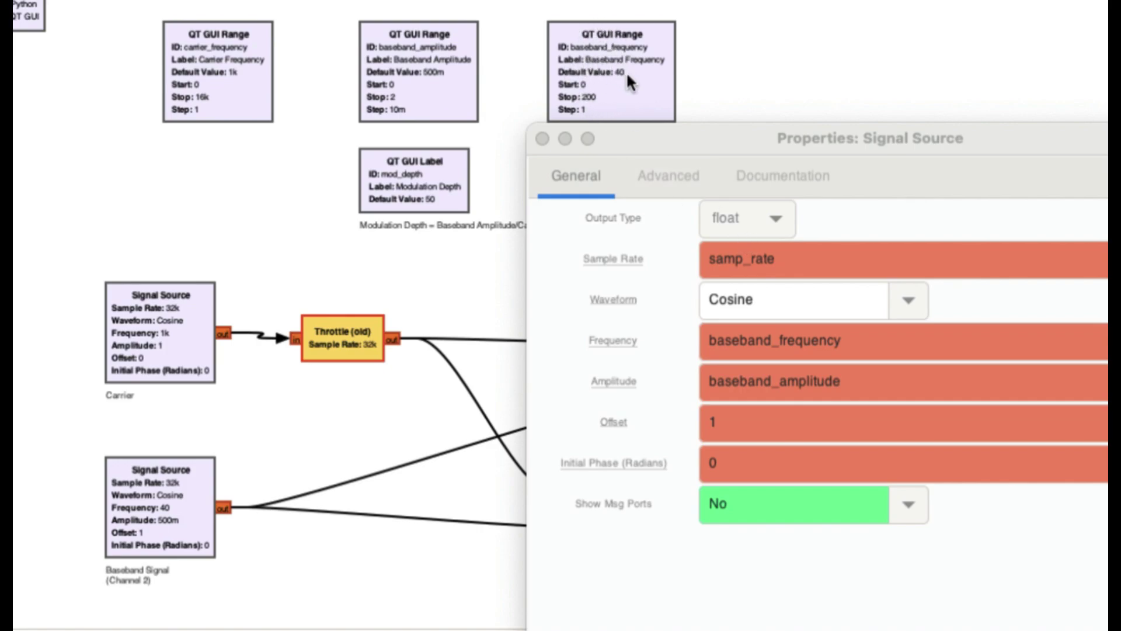
click(826, 135)
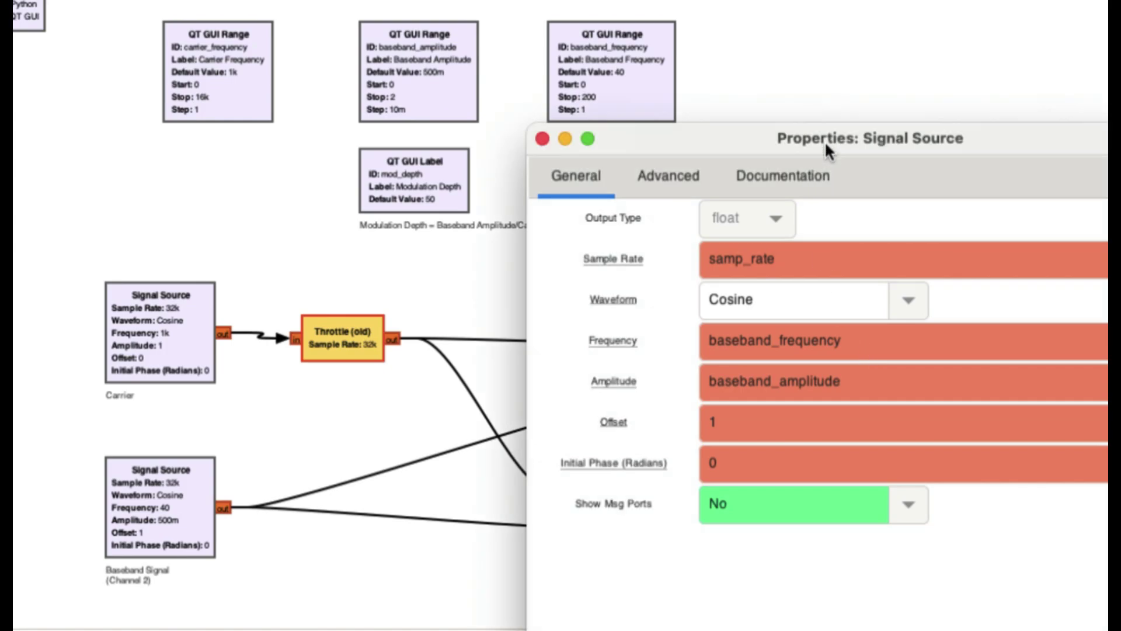
drag(825, 141, 796, 55)
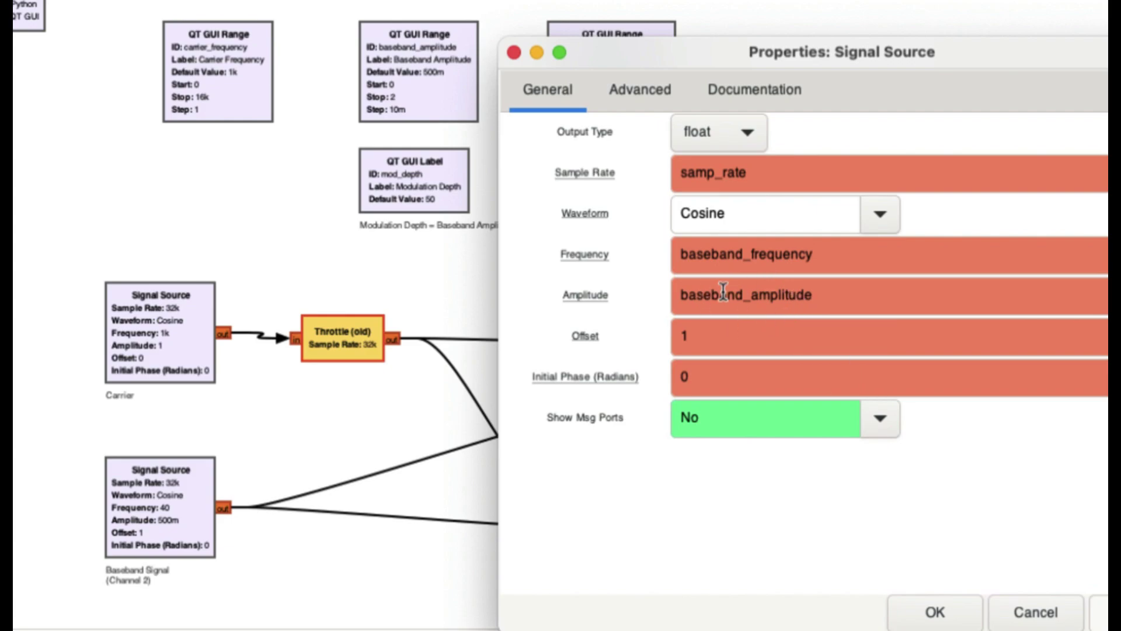
drag(674, 48, 714, 56)
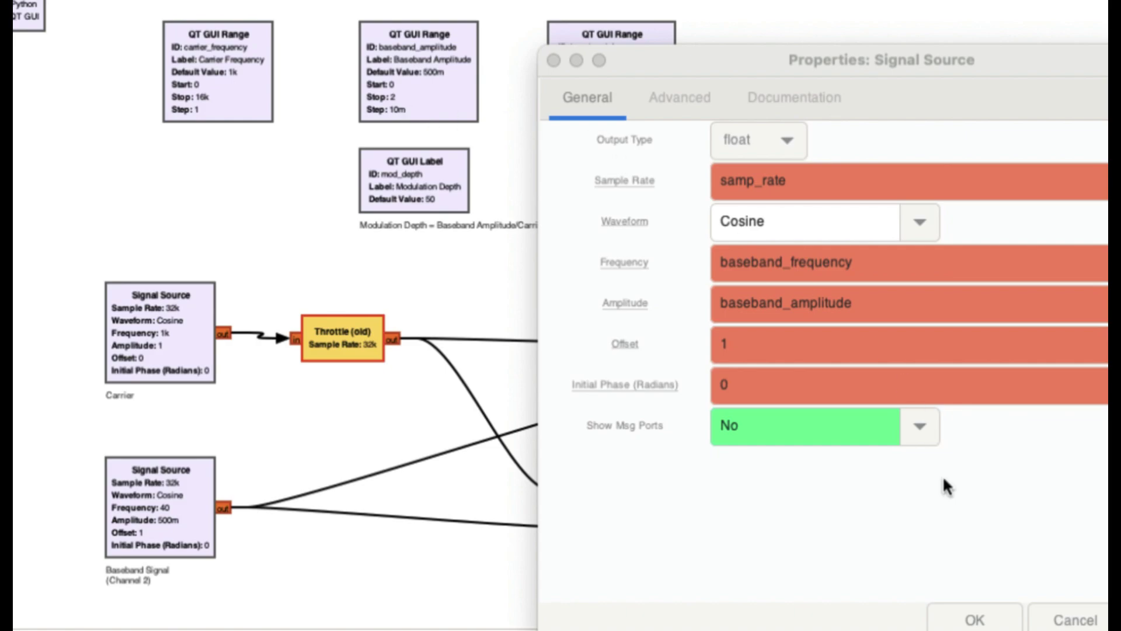
click(980, 622)
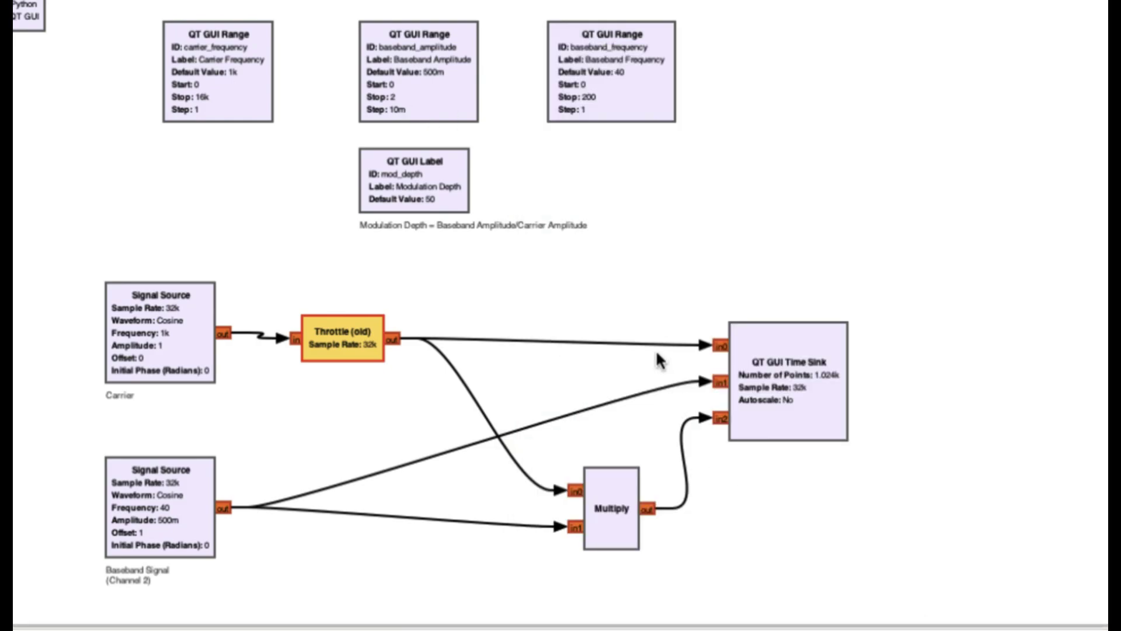
Examine the Modulation Depth label's properties to see how its default value is calculated from the baseband amplitude
double_click(390, 151)
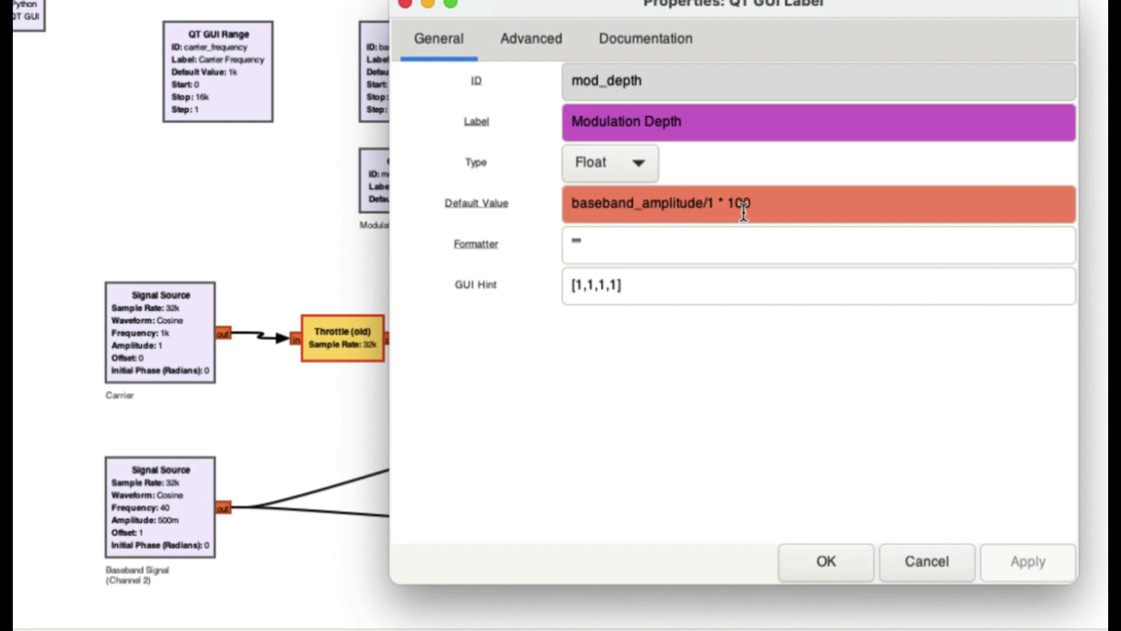
drag(678, 5, 685, 172)
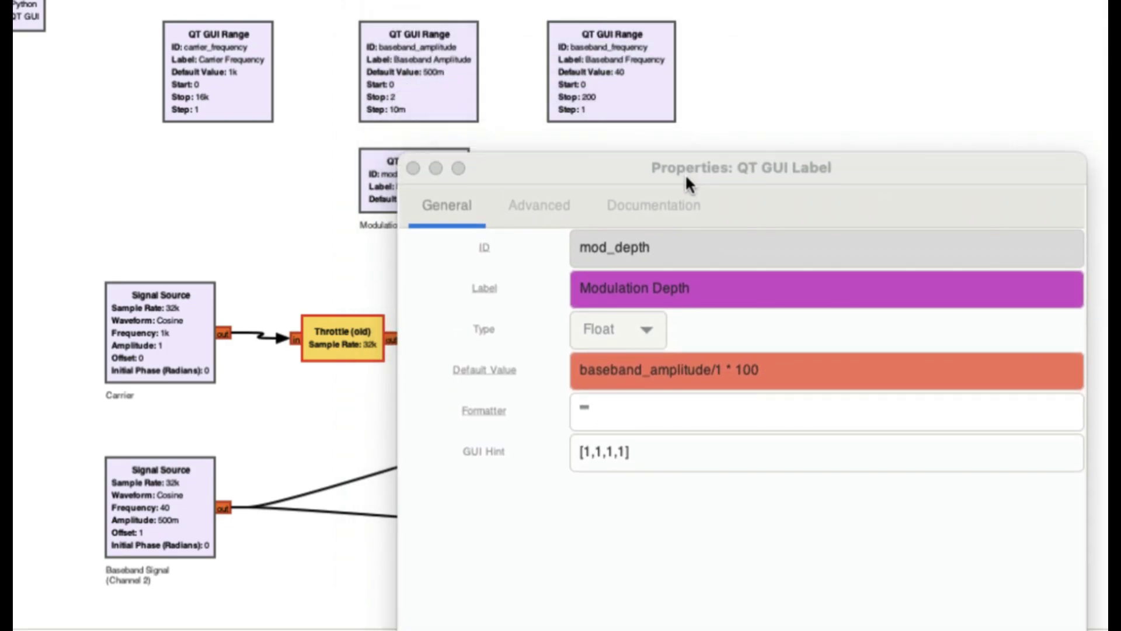
click(815, 370)
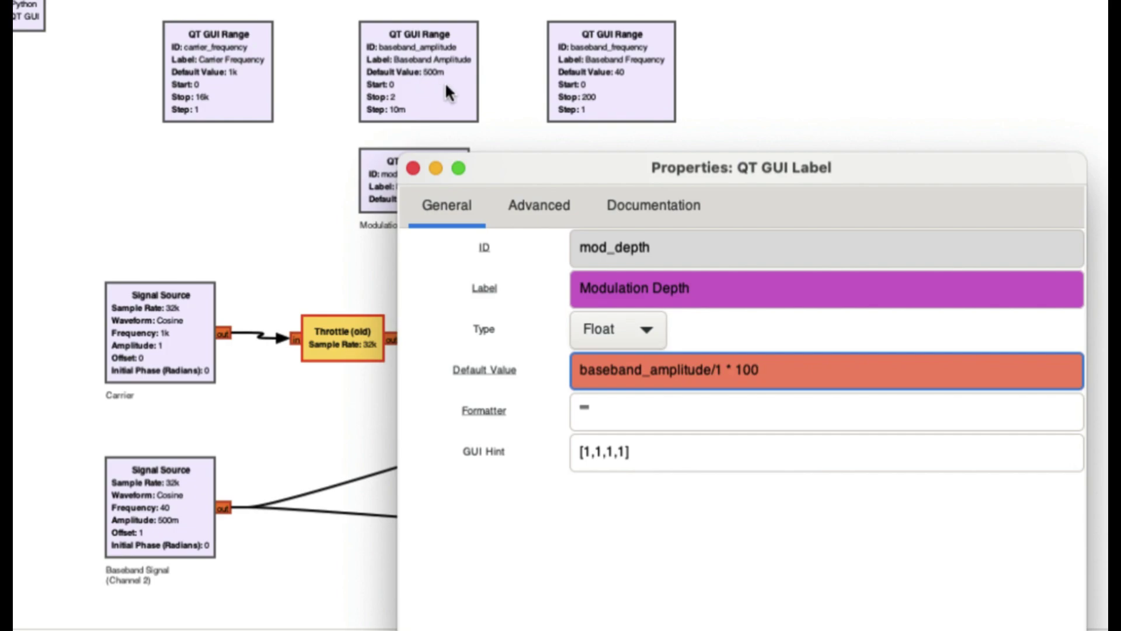
mouse_move(756, 386)
drag(554, 162, 504, 13)
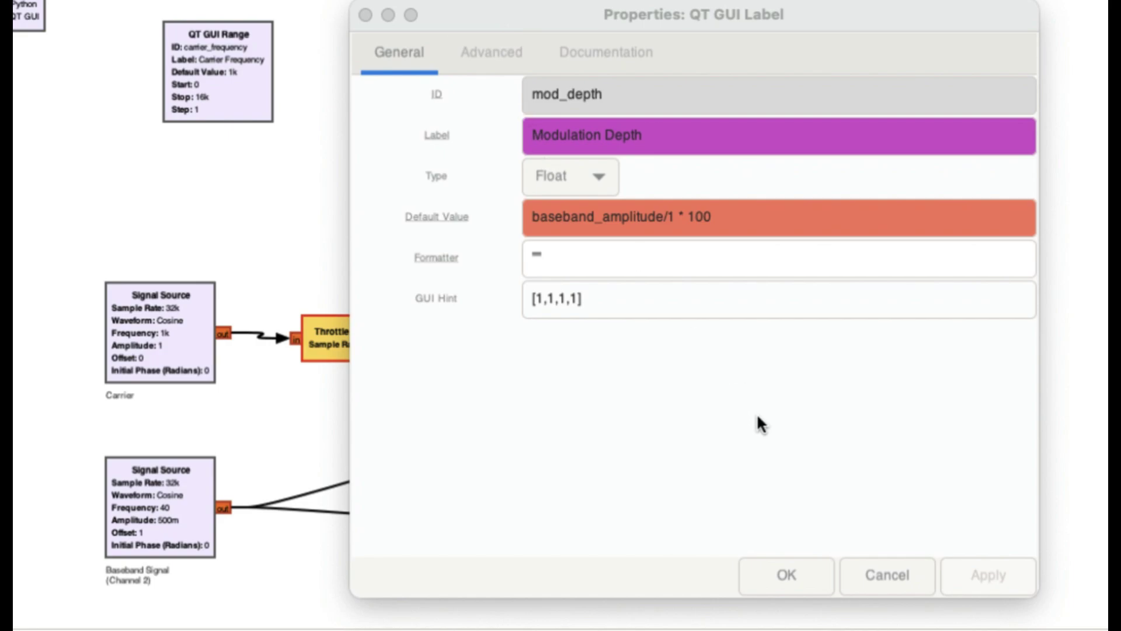
click(774, 566)
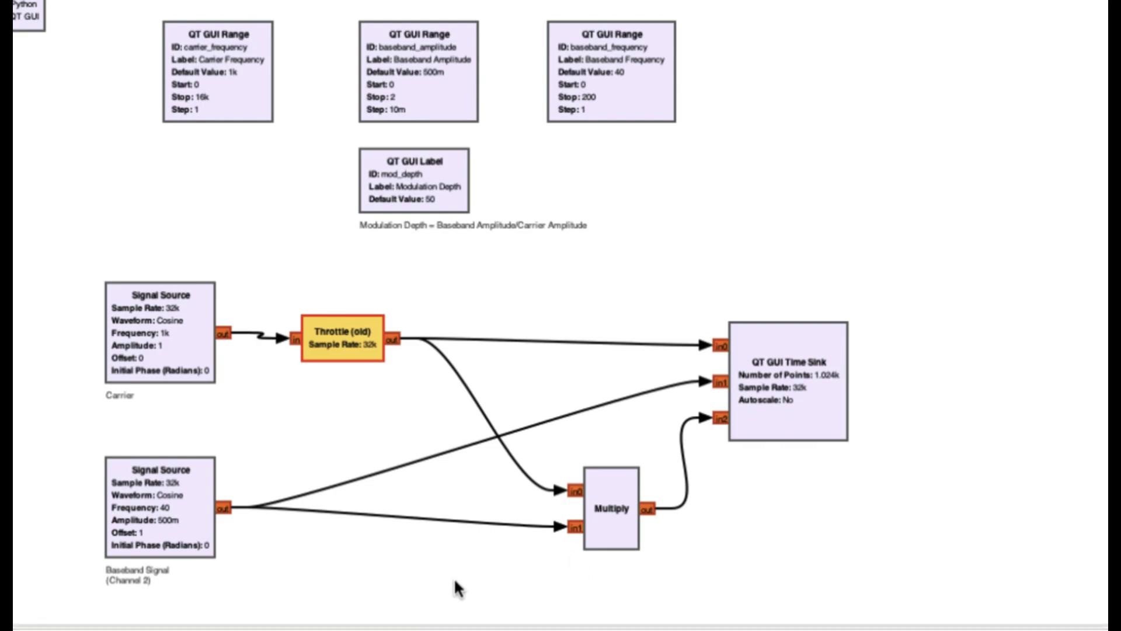
Check the Baseband Signal source's offset and execute the am_demo flowgraph
double_click(154, 499)
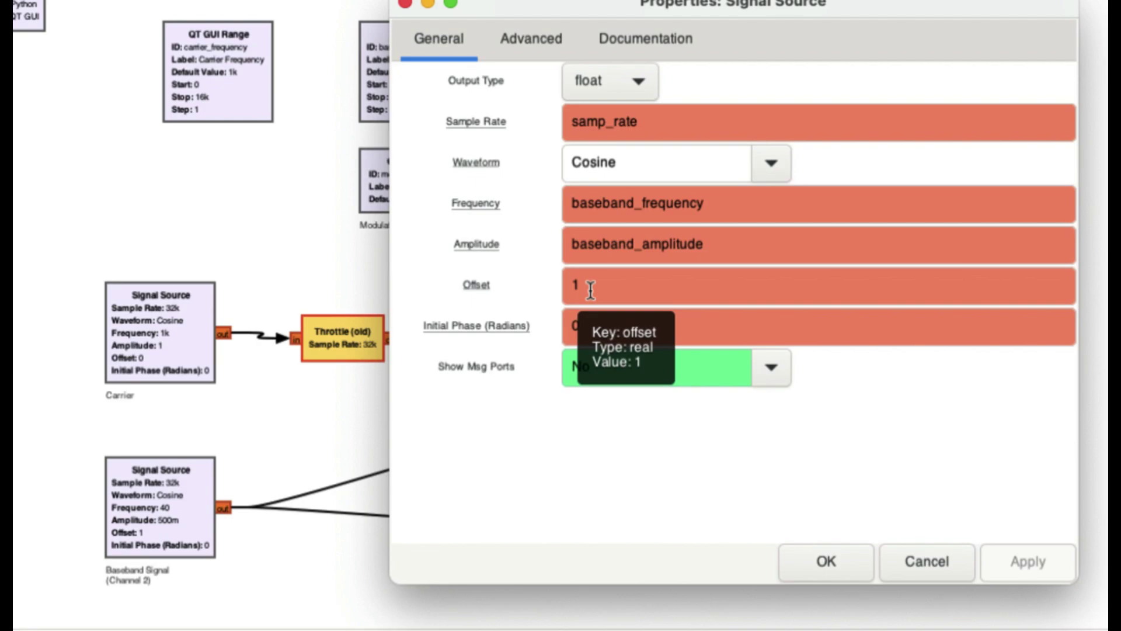
click(835, 560)
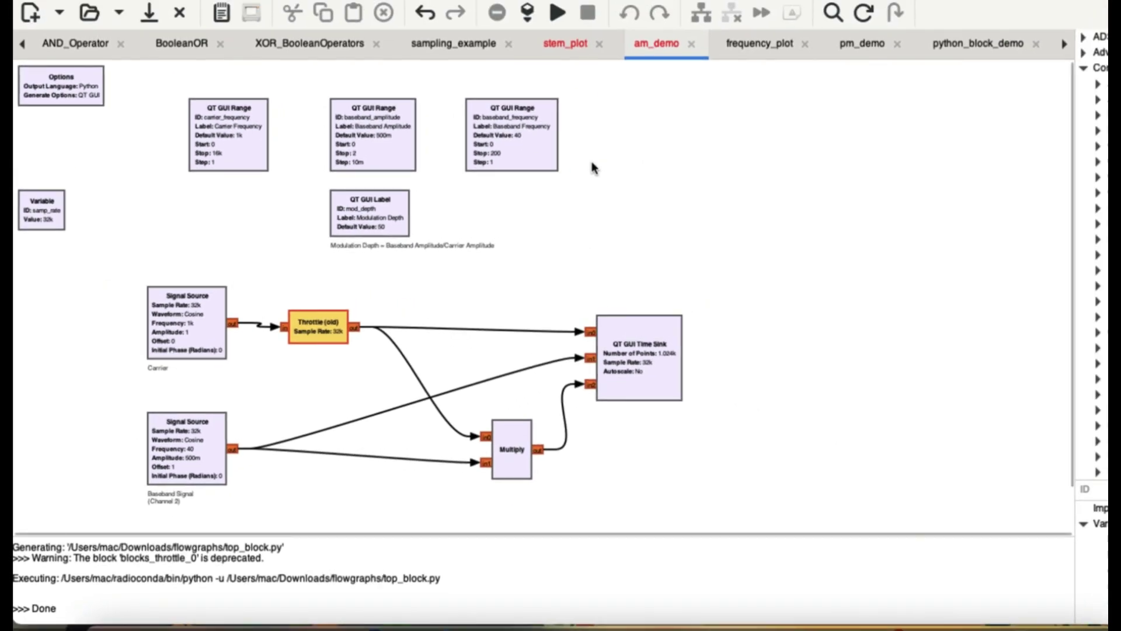
click(555, 13)
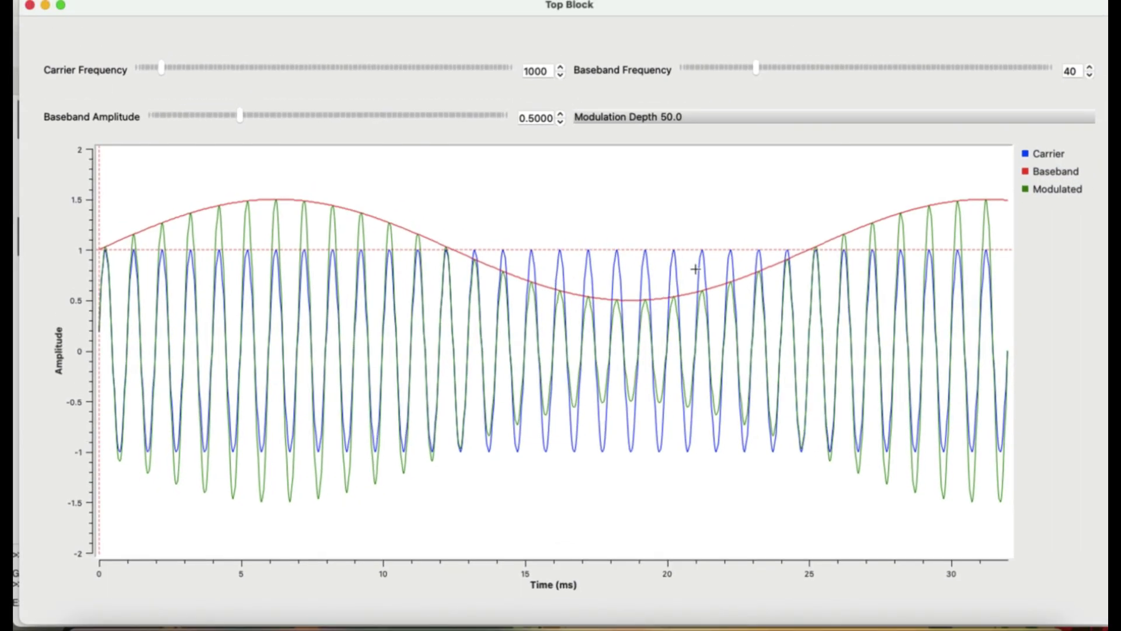
Isolate the Carrier trace by hiding Modulated and Baseband, restoring Baseband and Modulated one at a time for comparison
click(1039, 194)
click(1042, 173)
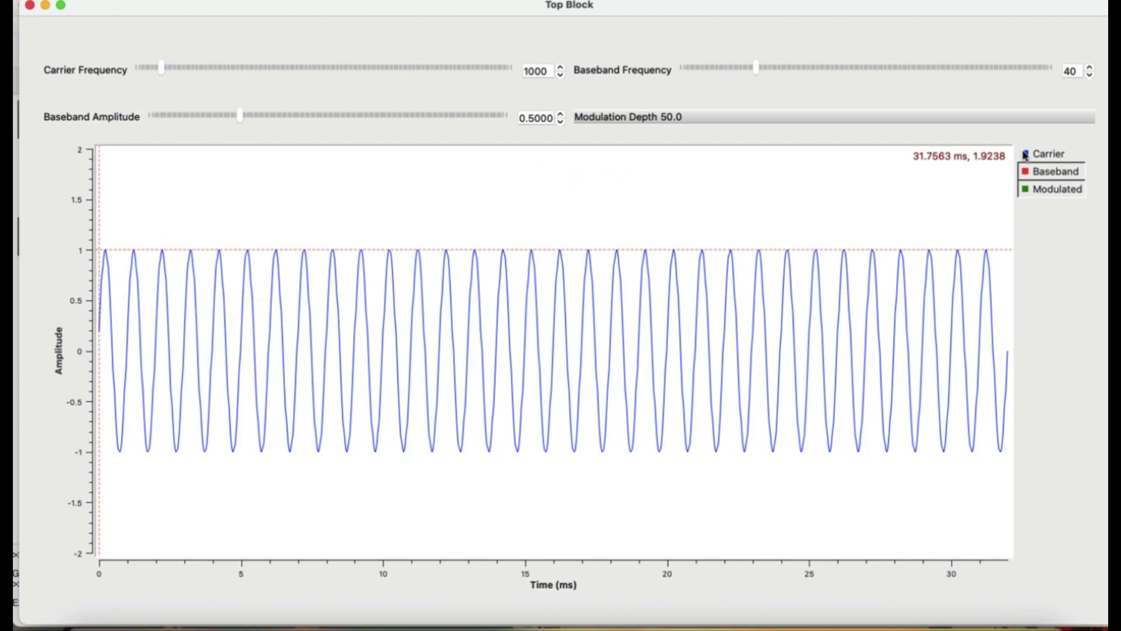
click(1051, 175)
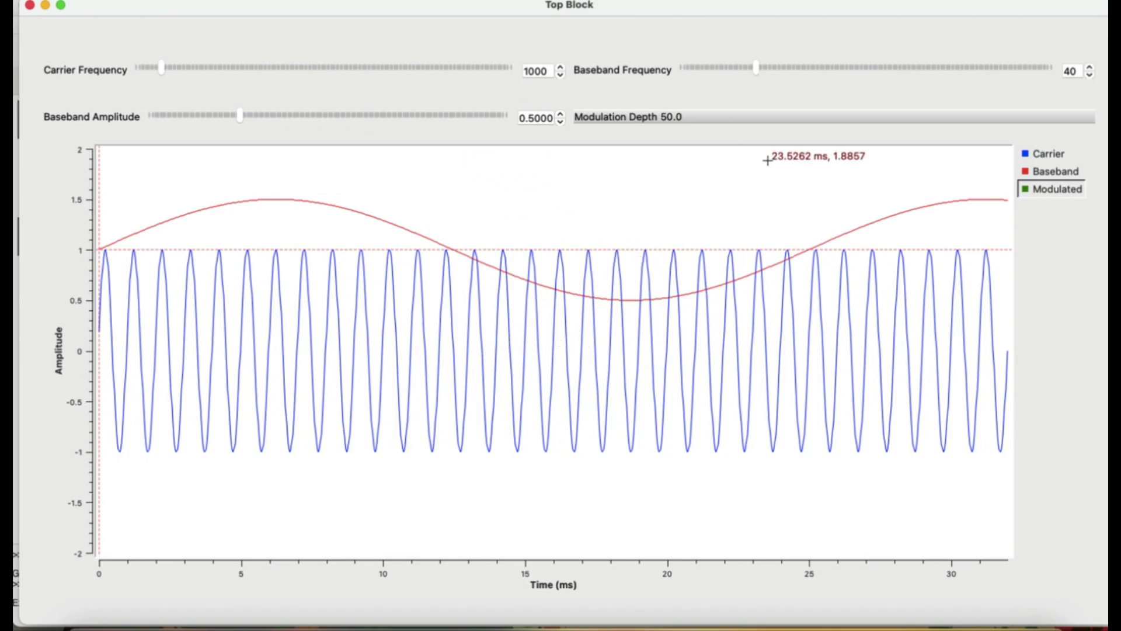
click(1058, 192)
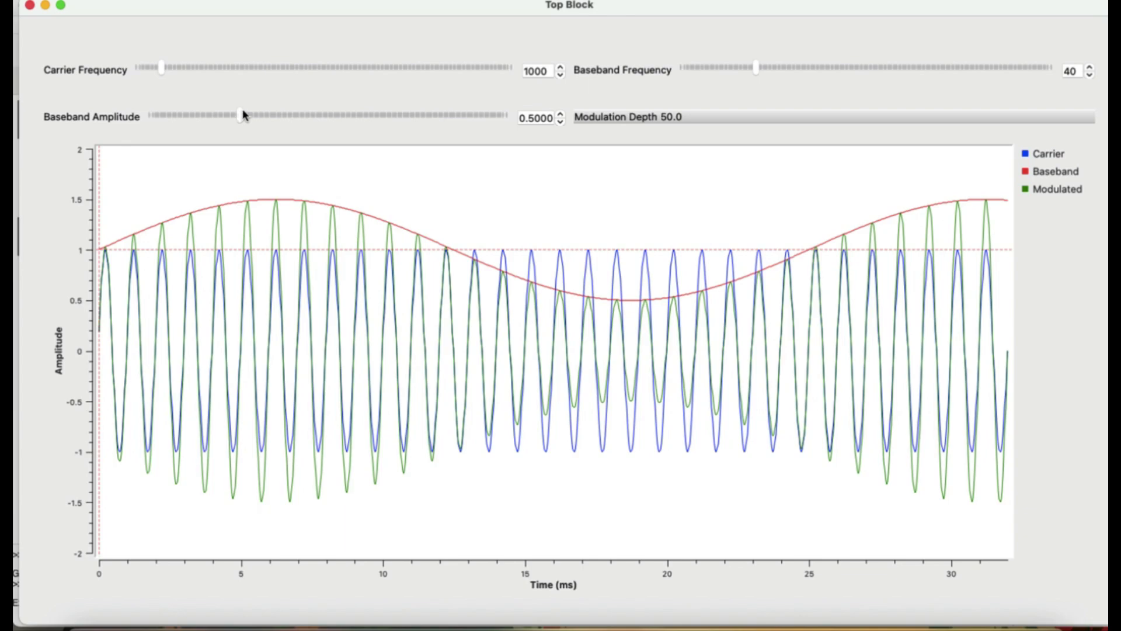
Raise the baseband amplitude to 1.0000 for a modulation depth of 100
drag(242, 111, 302, 111)
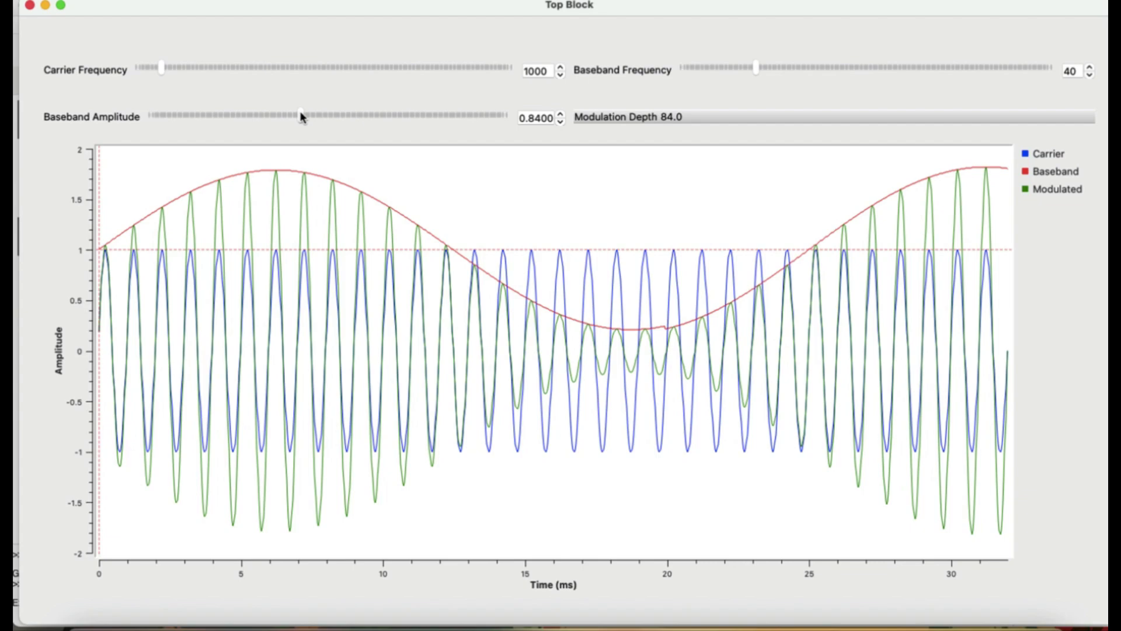
click(561, 115)
click(561, 115)
click(561, 114)
click(561, 115)
click(561, 115)
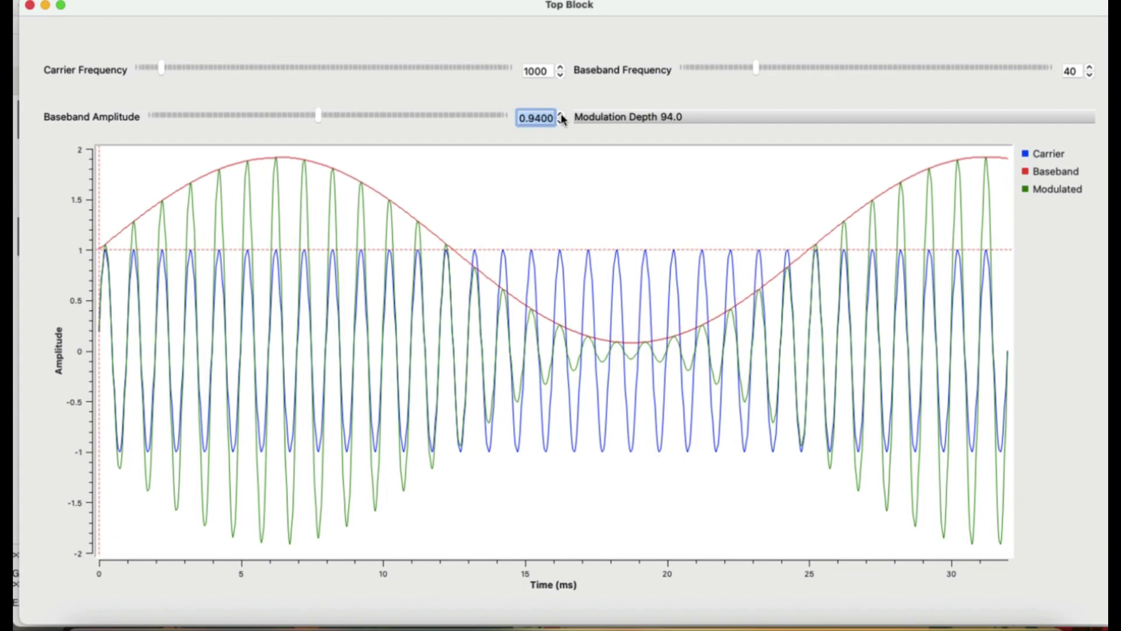
click(561, 114)
click(561, 114)
click(561, 114)
click(561, 114)
click(561, 115)
click(561, 115)
click(562, 115)
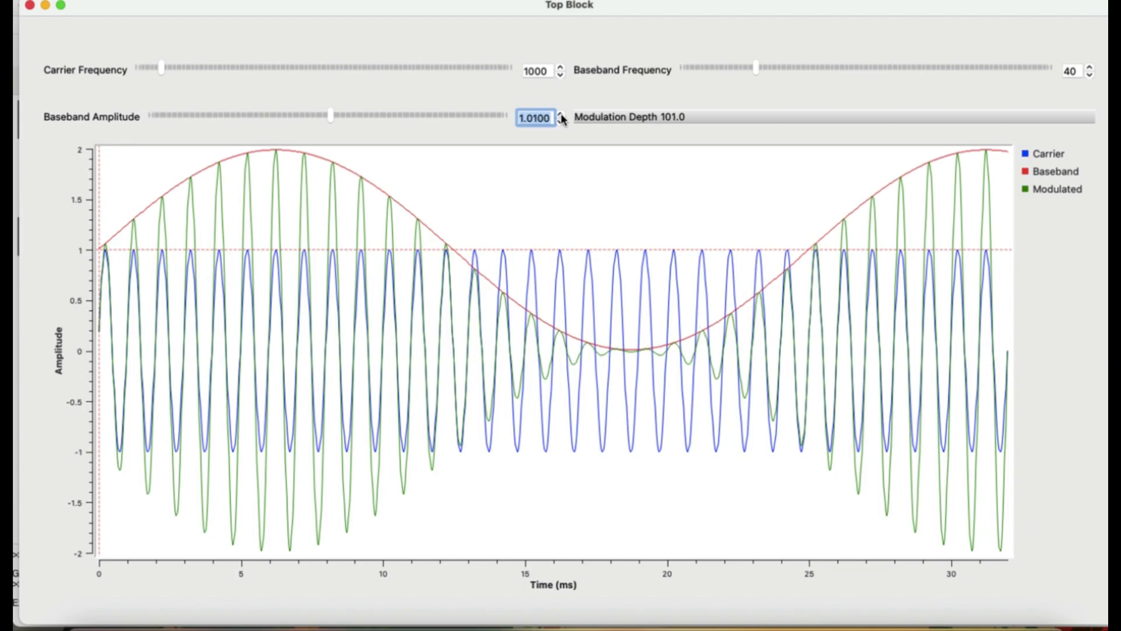
click(559, 121)
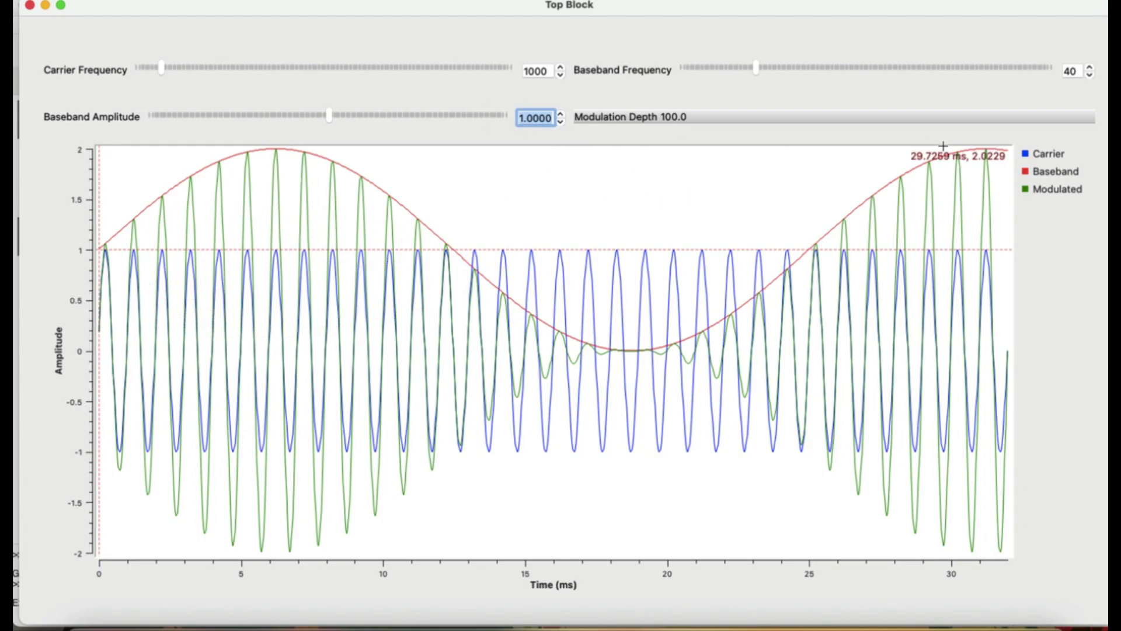
Hide the Carrier trace and raise the baseband amplitude to 1.0900 to demonstrate overmodulation
click(1048, 155)
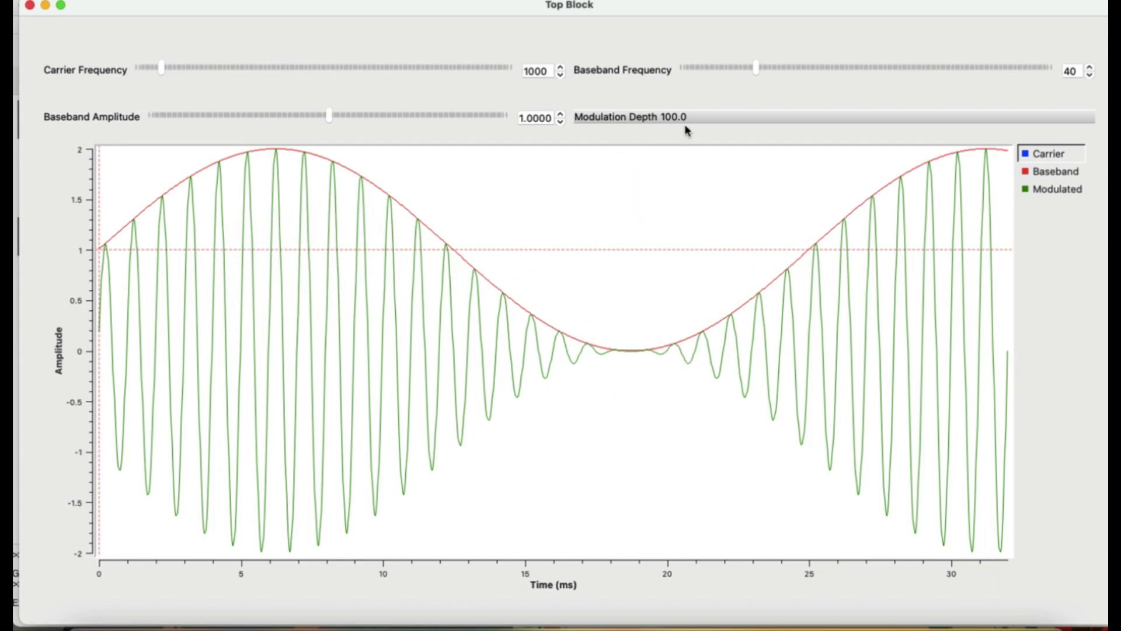
click(561, 115)
click(560, 115)
click(561, 114)
click(561, 115)
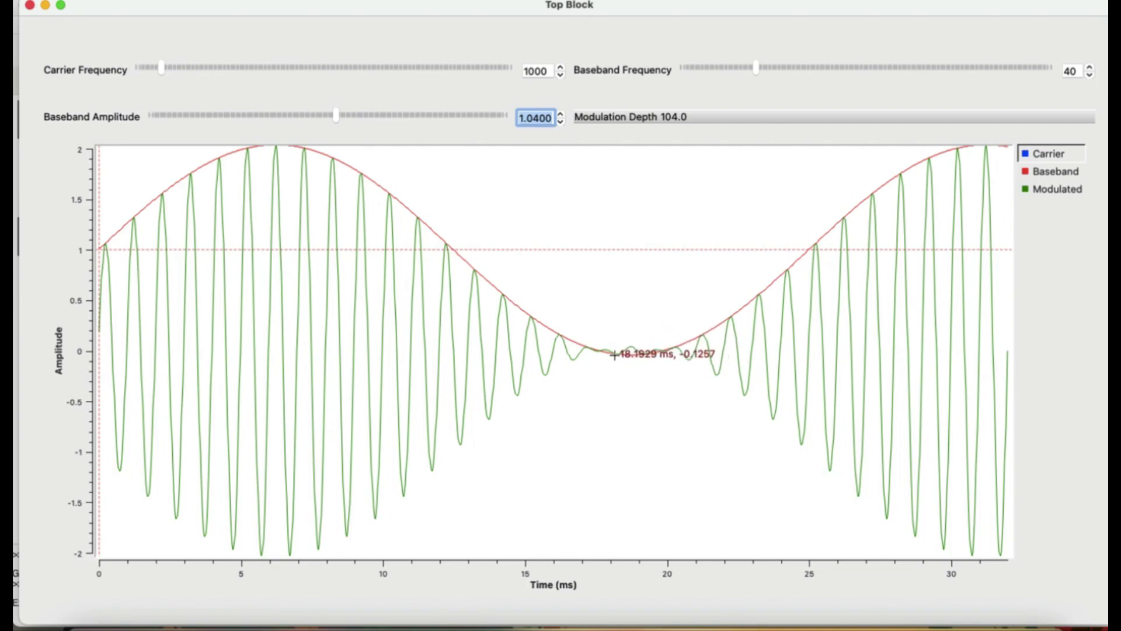
click(560, 115)
click(561, 114)
click(560, 115)
click(560, 115)
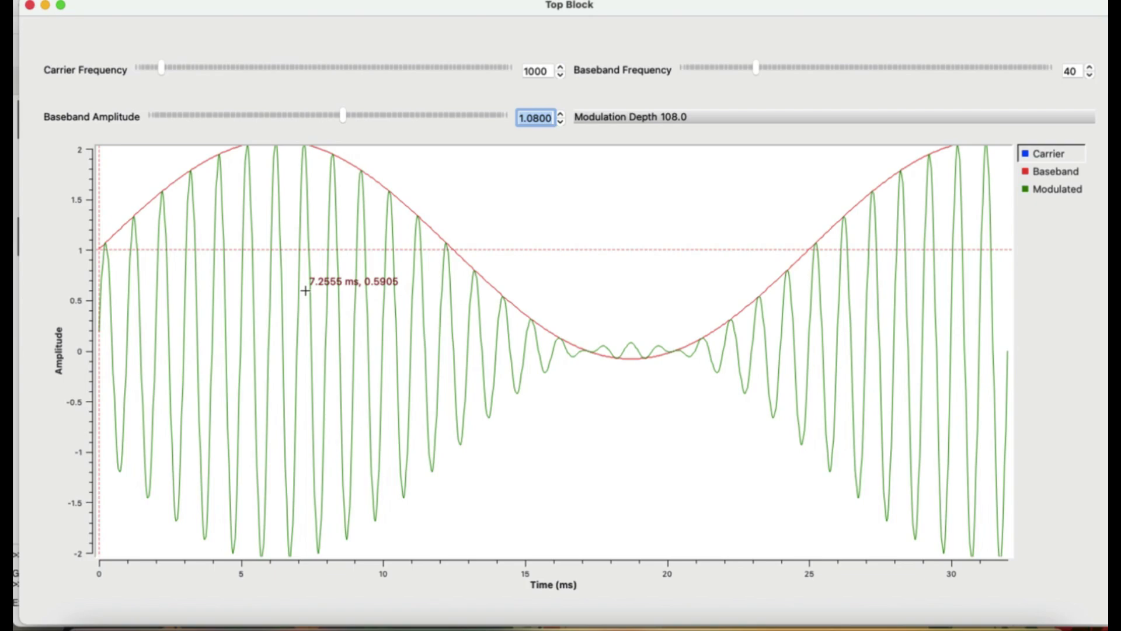
click(561, 115)
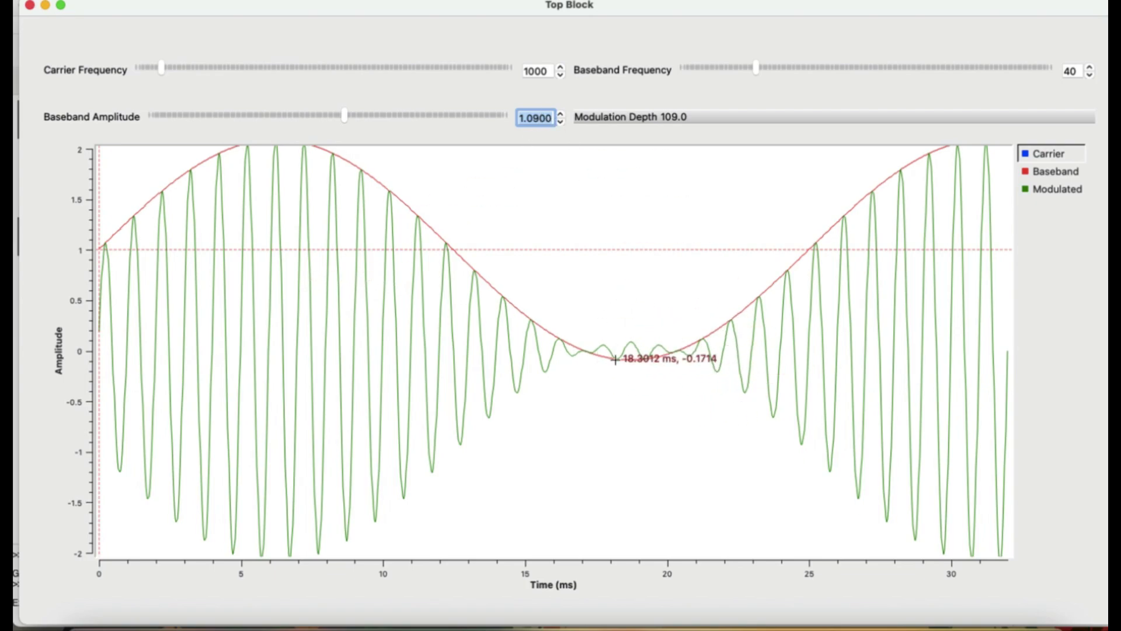
Return the baseband amplitude to 1.0000
click(560, 122)
click(560, 122)
click(560, 122)
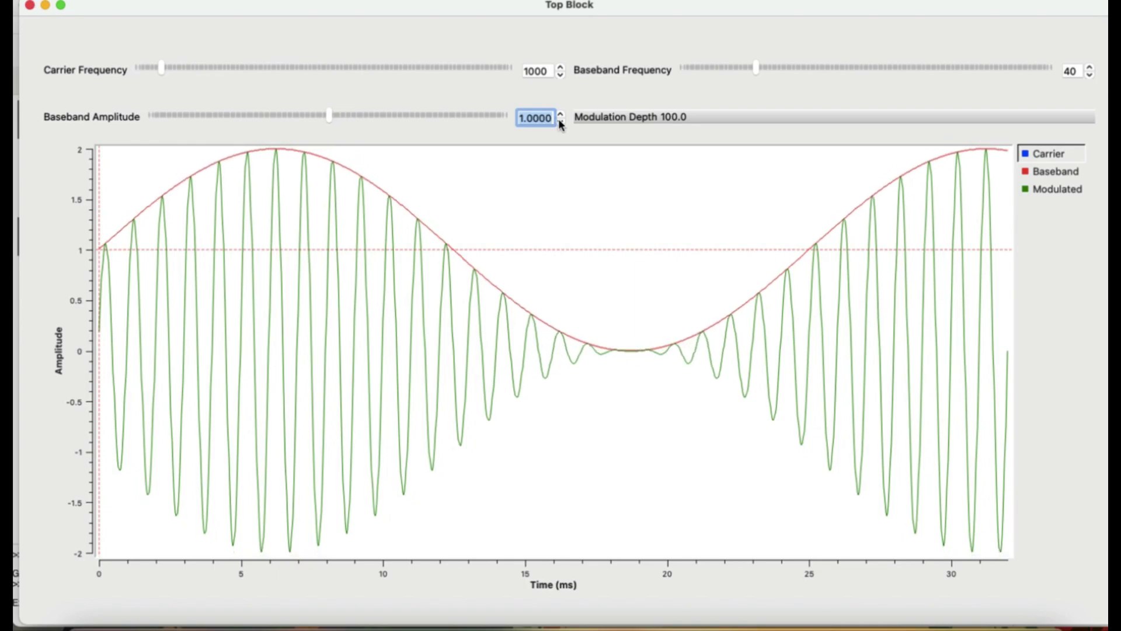
Lower the baseband amplitude to 0.6800
click(560, 122)
click(560, 122)
click(560, 122)
click(560, 122)
click(560, 122)
click(560, 122)
click(560, 122)
click(560, 122)
click(560, 122)
click(561, 122)
click(560, 122)
click(561, 122)
click(560, 122)
click(560, 122)
click(560, 123)
click(560, 122)
click(560, 122)
click(560, 122)
click(561, 122)
click(560, 122)
click(560, 123)
click(560, 122)
click(560, 123)
click(561, 122)
click(560, 122)
click(560, 122)
click(560, 122)
click(560, 122)
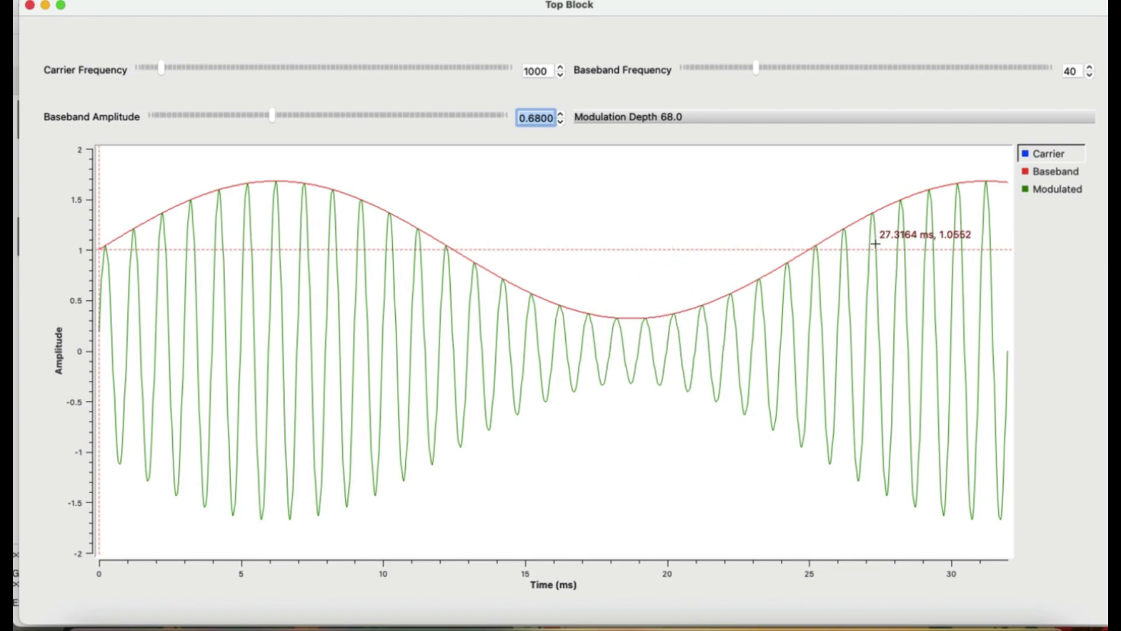
Hide the Baseband trace so that only the Modulated signal is plotted
click(1028, 190)
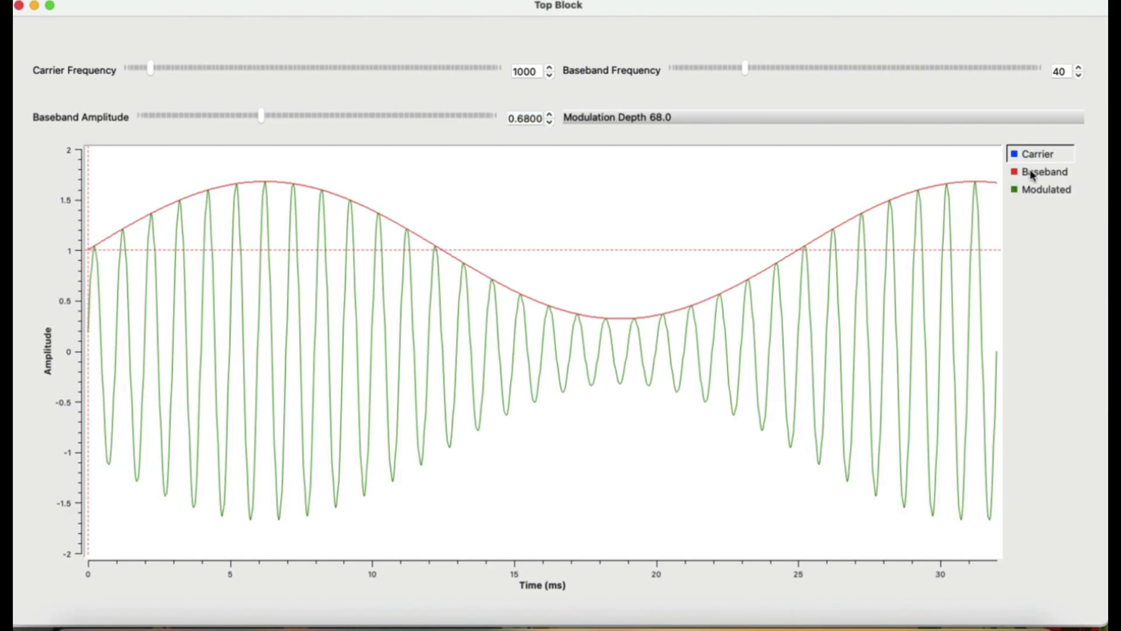
click(1030, 173)
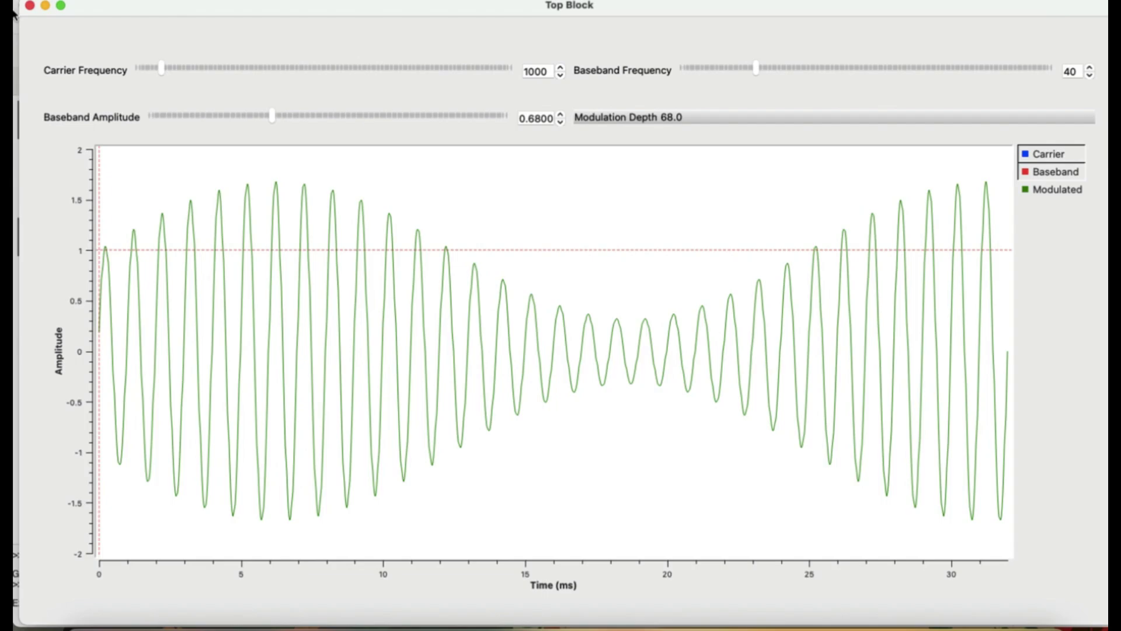
Close the Top Block plot window and bring up the stem_plot flowgraph
click(30, 6)
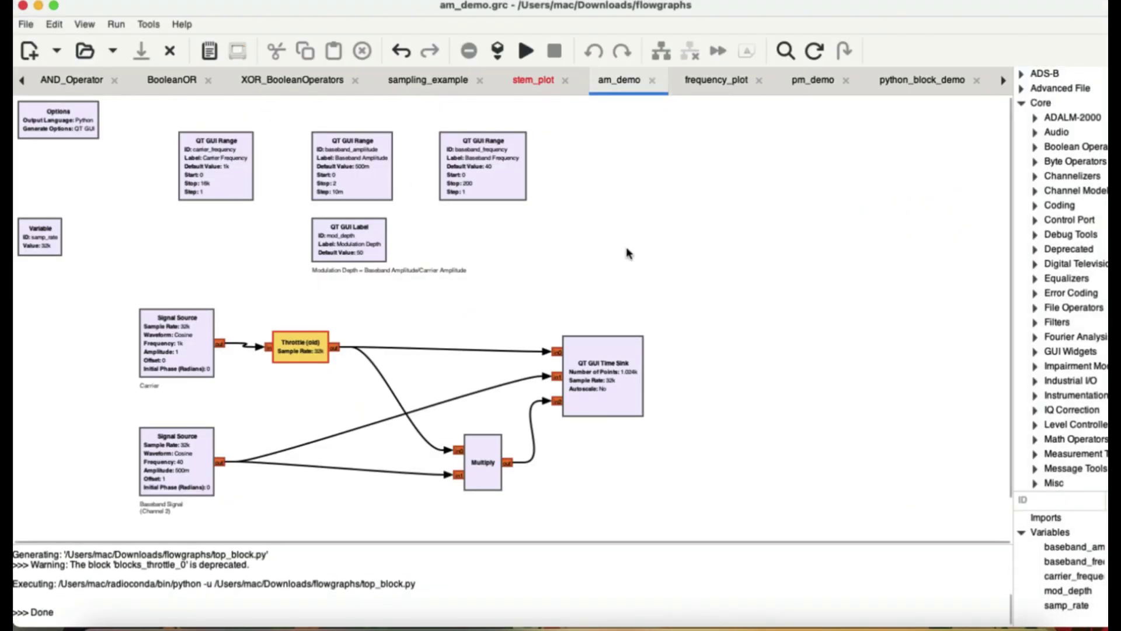
click(534, 81)
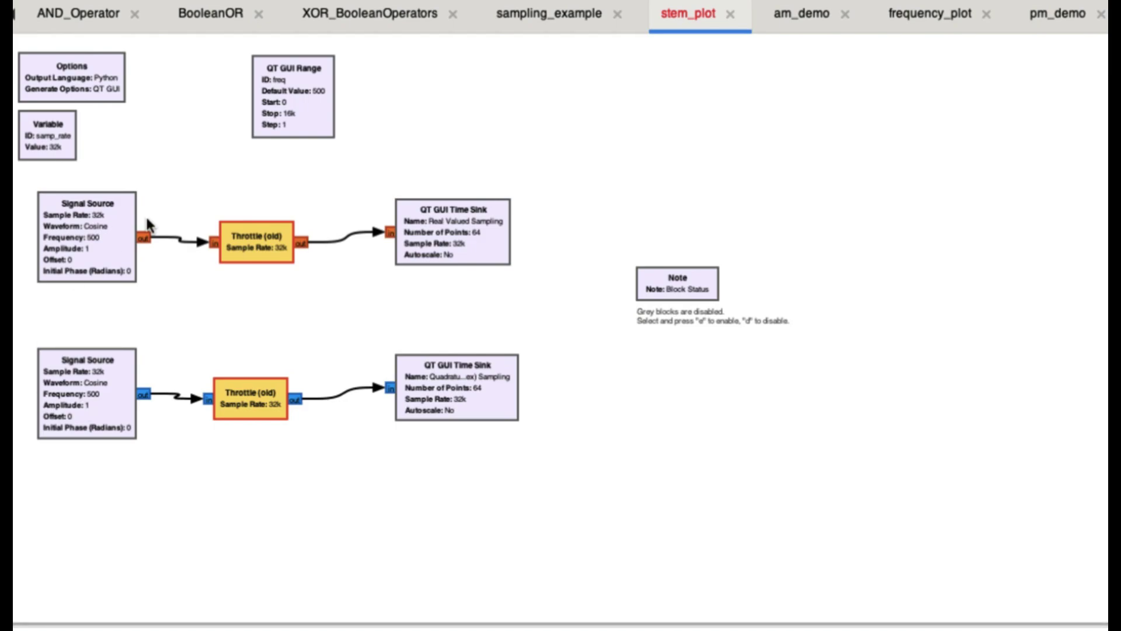
Open the configuration properties of the Real Valued Sampling time sink and examine its stem plot setting
click(442, 234)
double_click(442, 233)
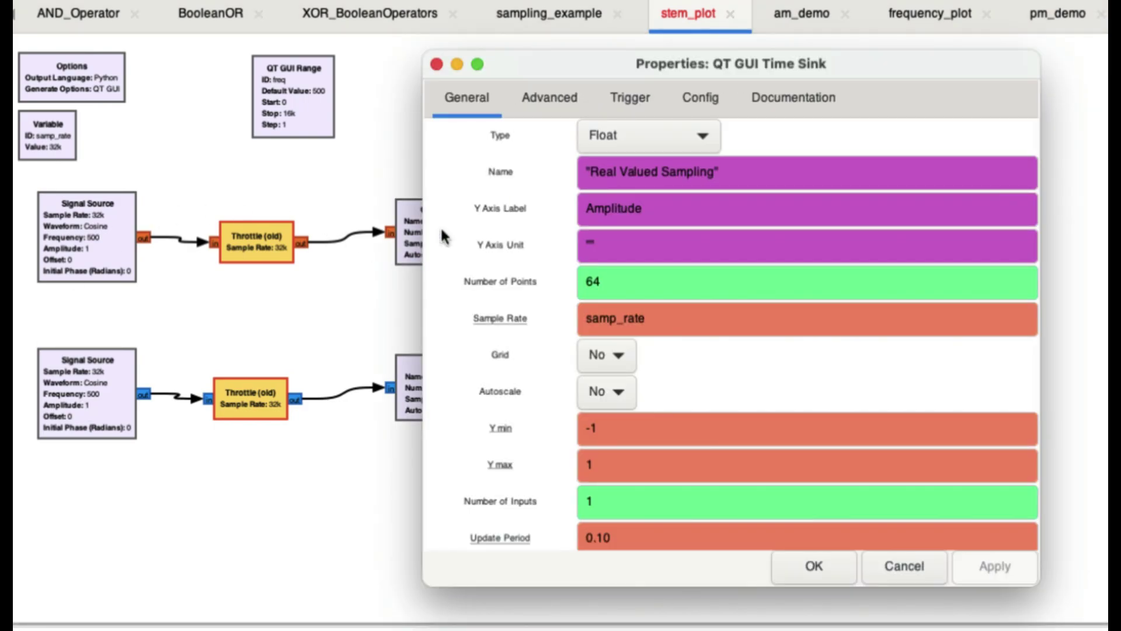
click(713, 98)
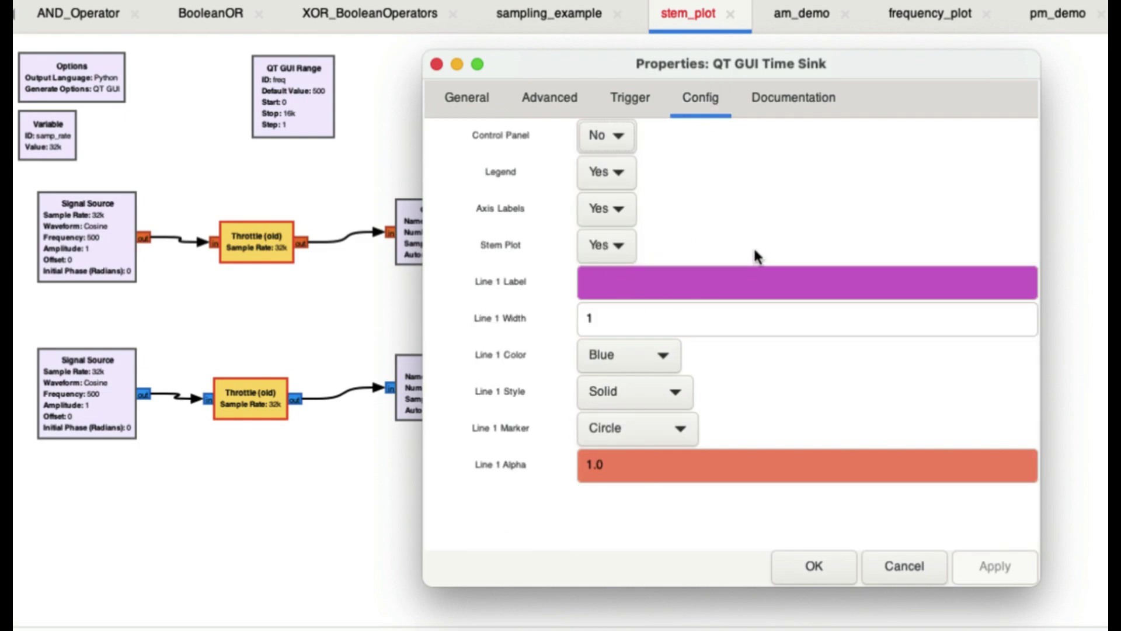
drag(580, 61, 509, 303)
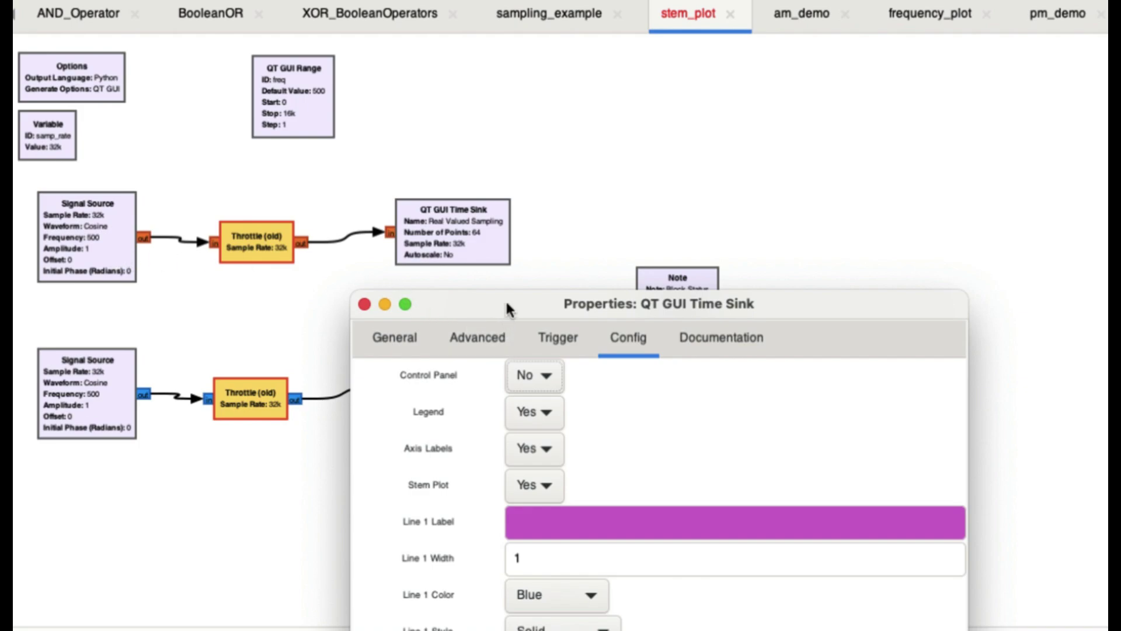
drag(507, 309, 514, 26)
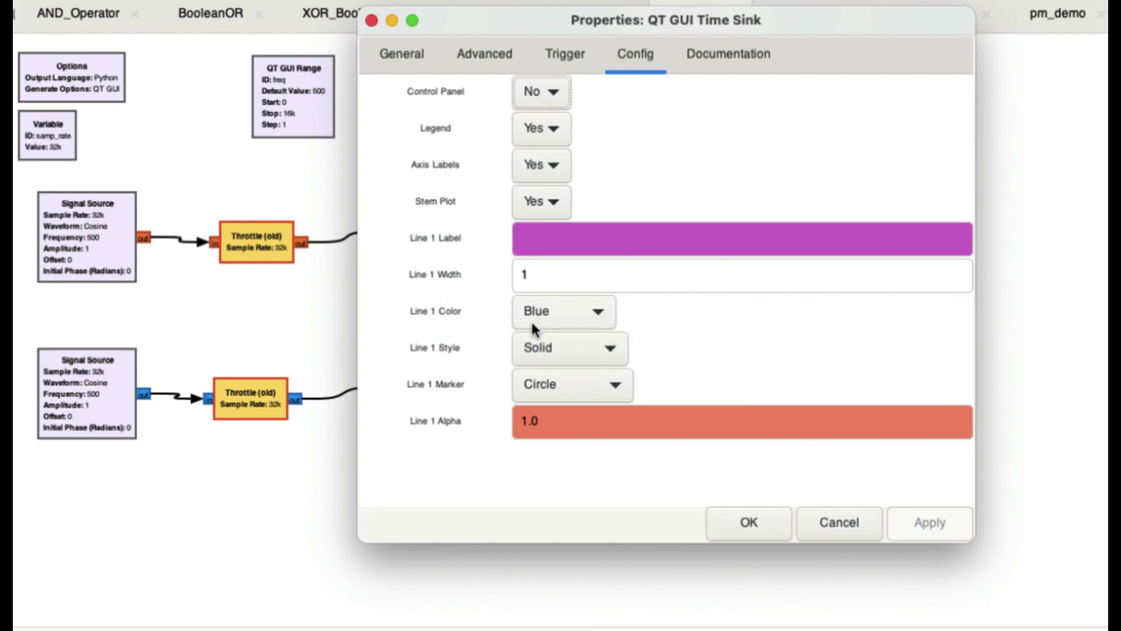
Review the available line 1 colors, styles and markers, keeping Blue, Solid and Circle, and accept the time sink properties
click(594, 316)
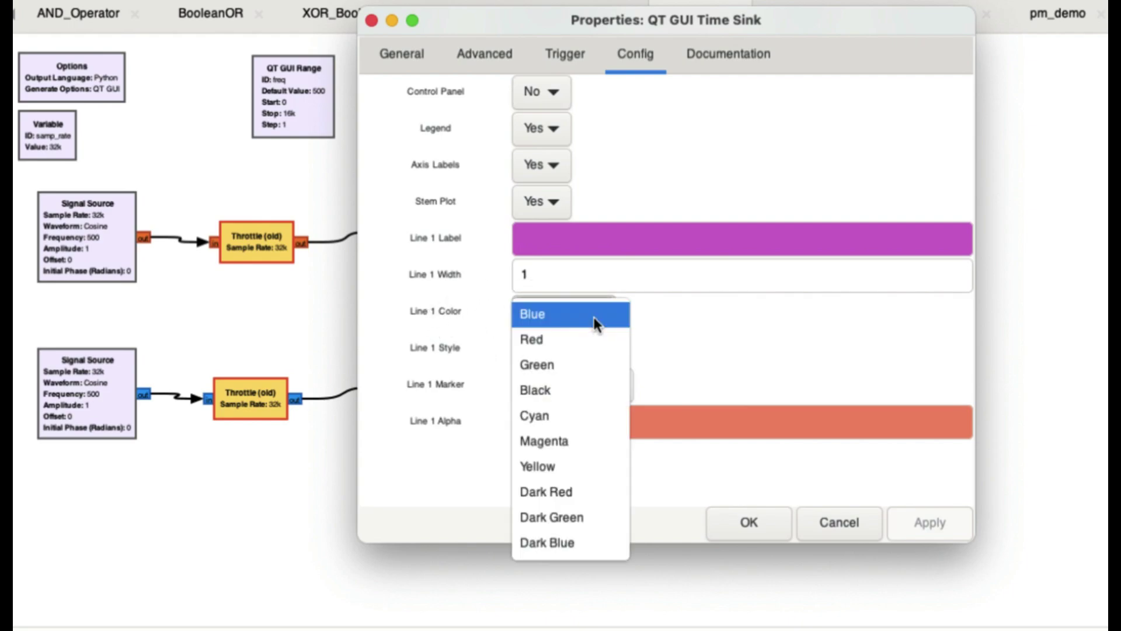
click(593, 317)
click(610, 352)
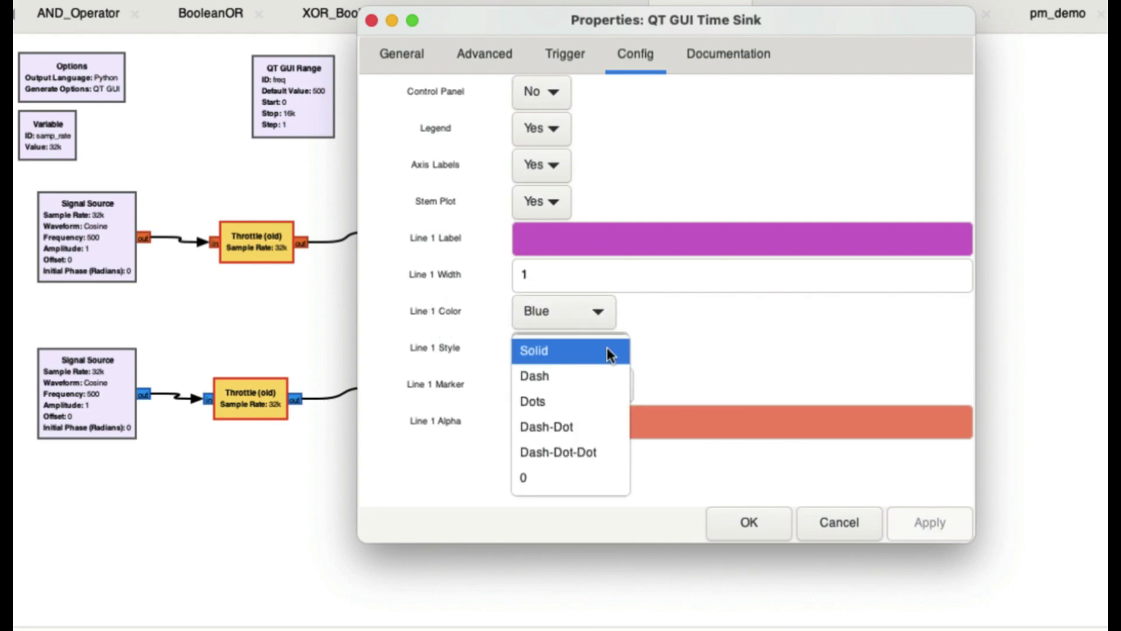
click(607, 350)
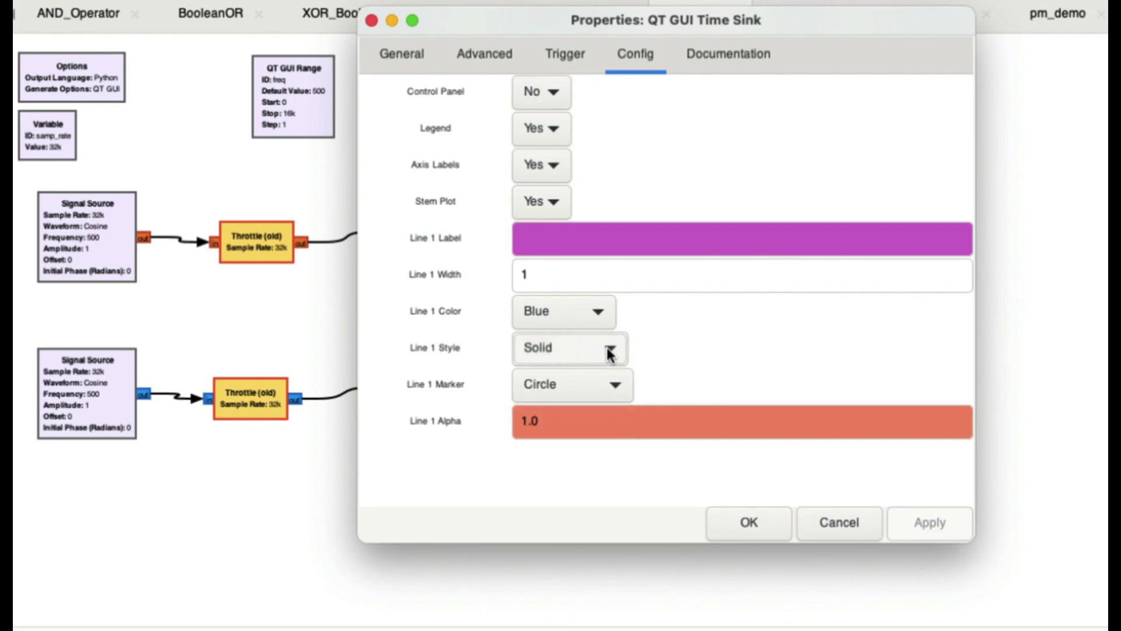
click(619, 386)
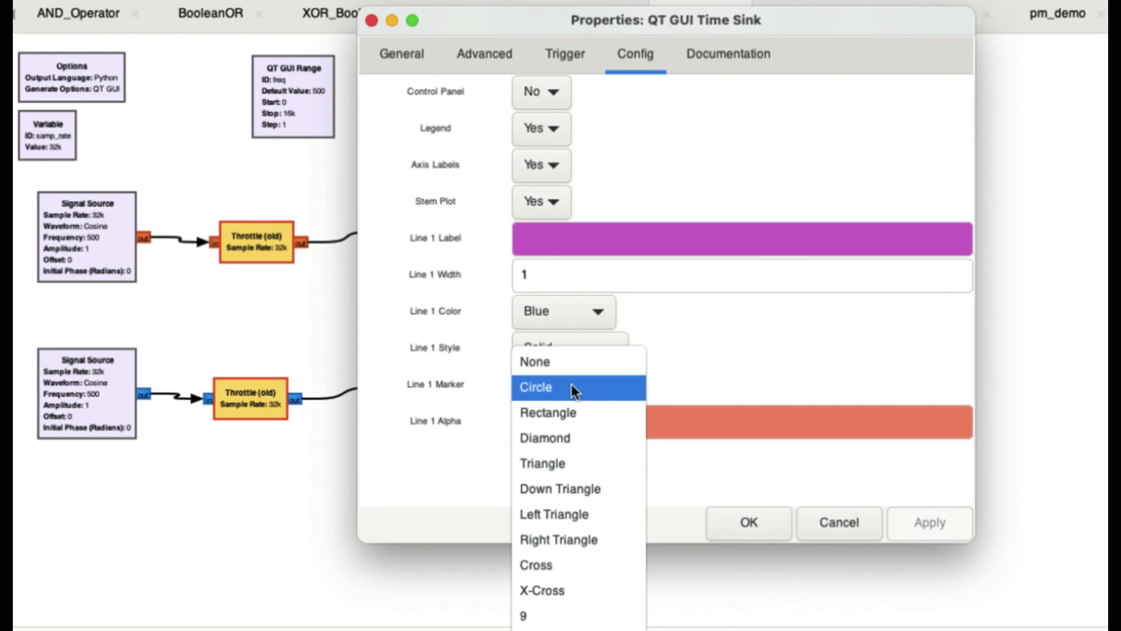
click(741, 103)
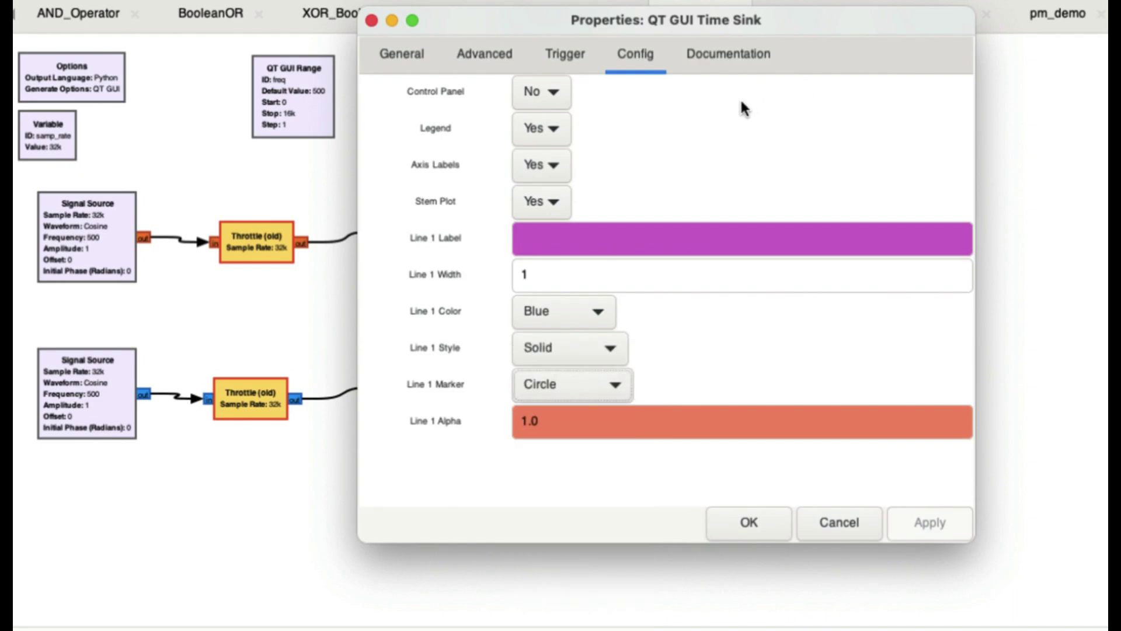
click(758, 525)
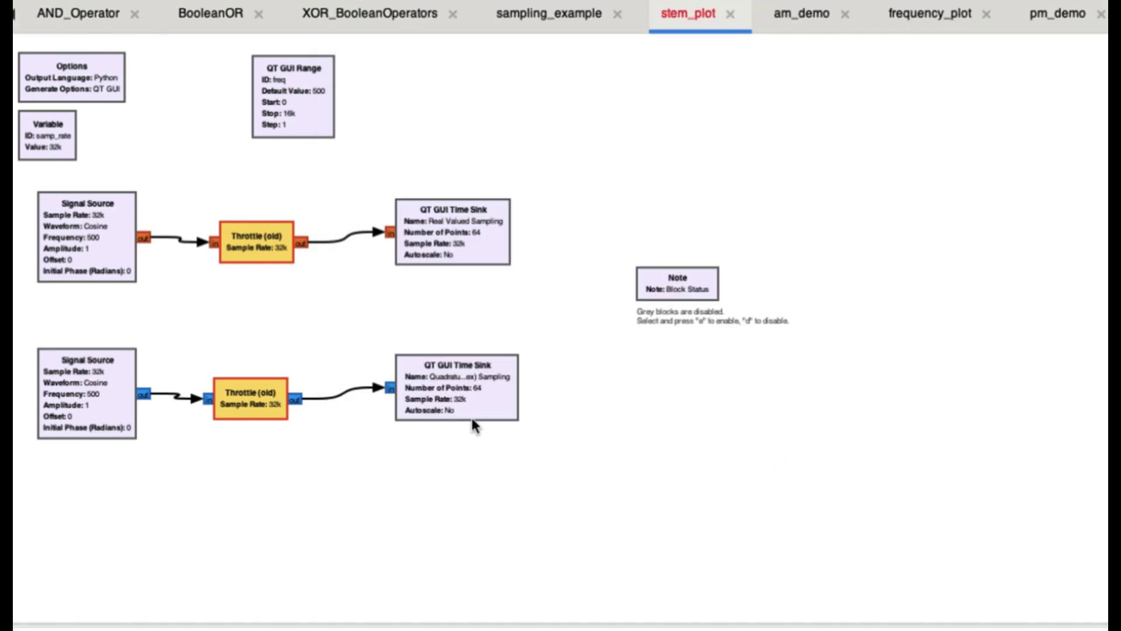
Review the general and line configuration properties of the Quadrature (Complex) Sampling time sink, including both line settings, and accept them
double_click(458, 393)
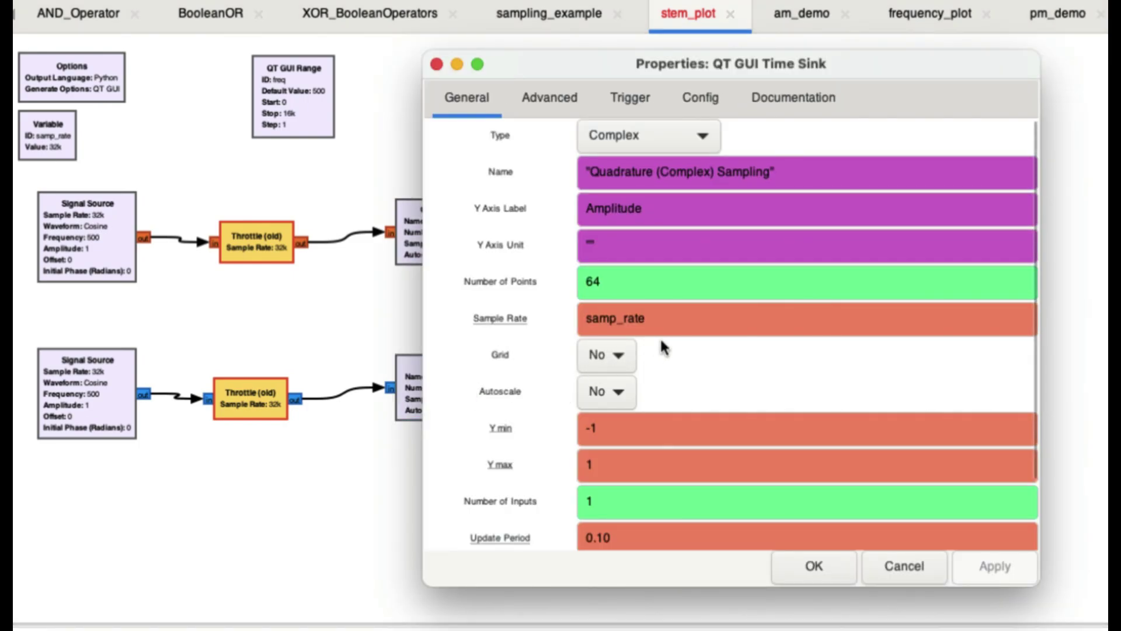
scroll(752, 378, down, 3)
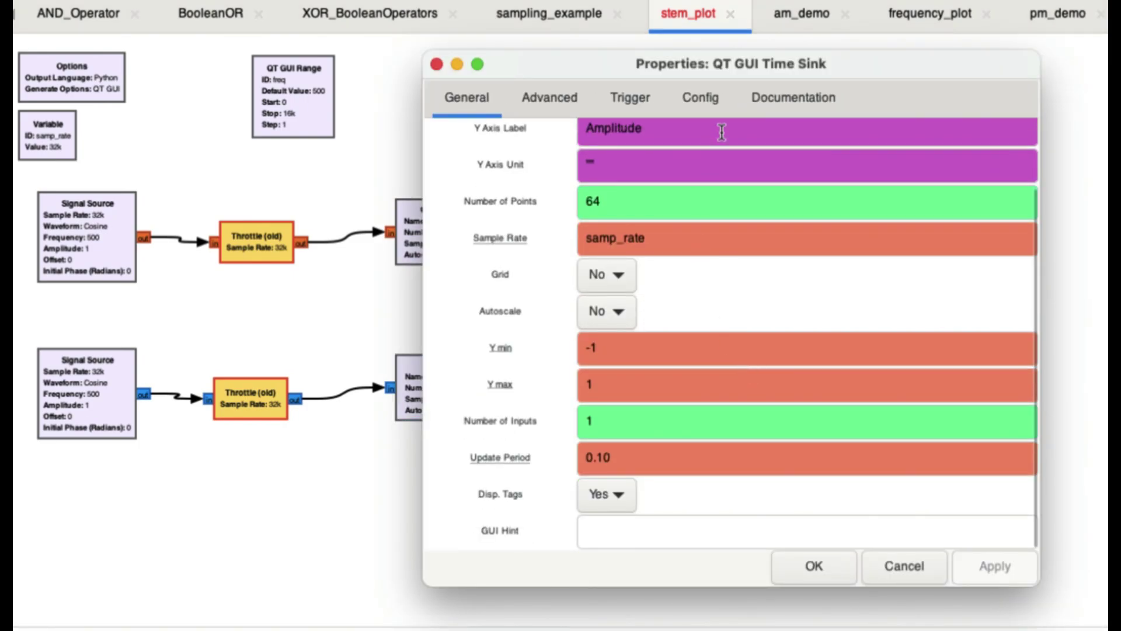
click(705, 98)
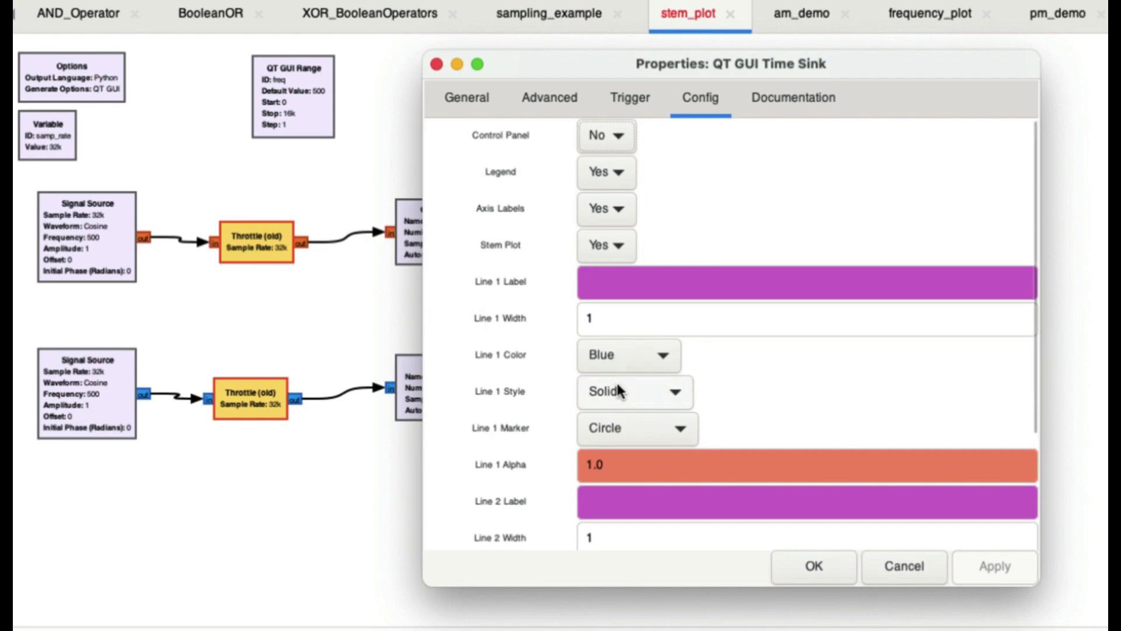
scroll(812, 379, down, 3)
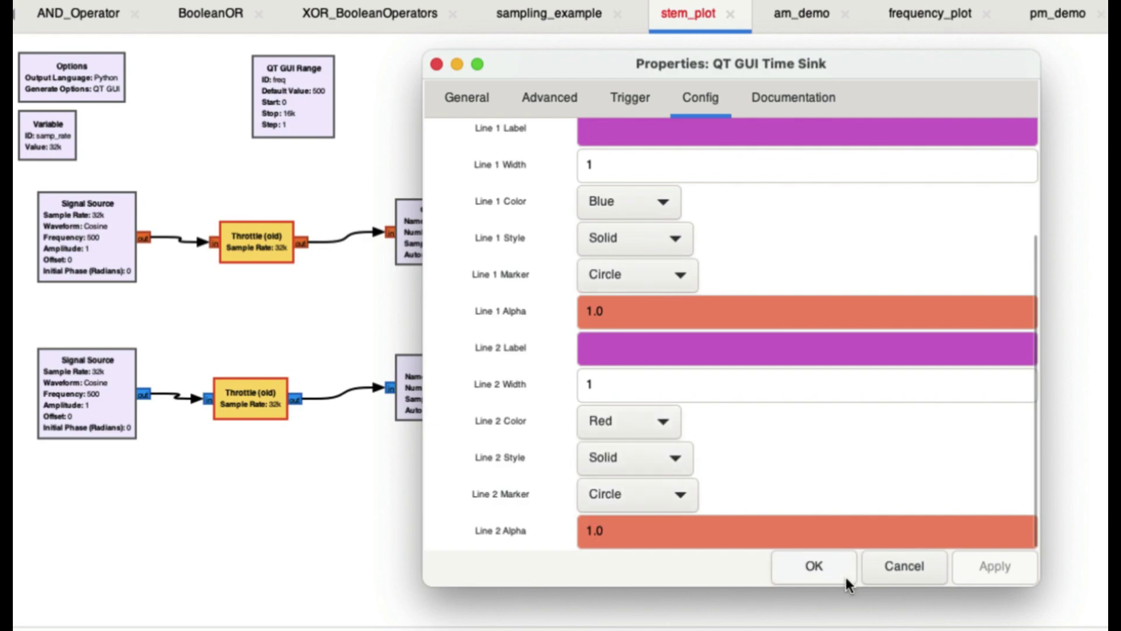
click(815, 566)
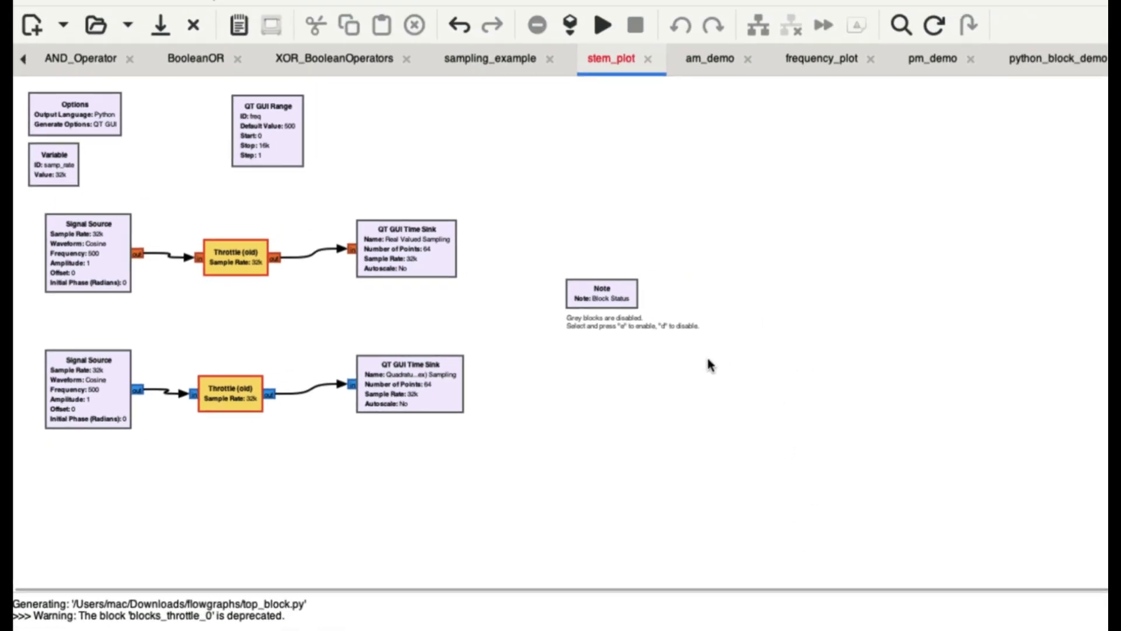
Run the stem_plot flowgraph, raise freq to about 3900, and close the plot window
click(602, 19)
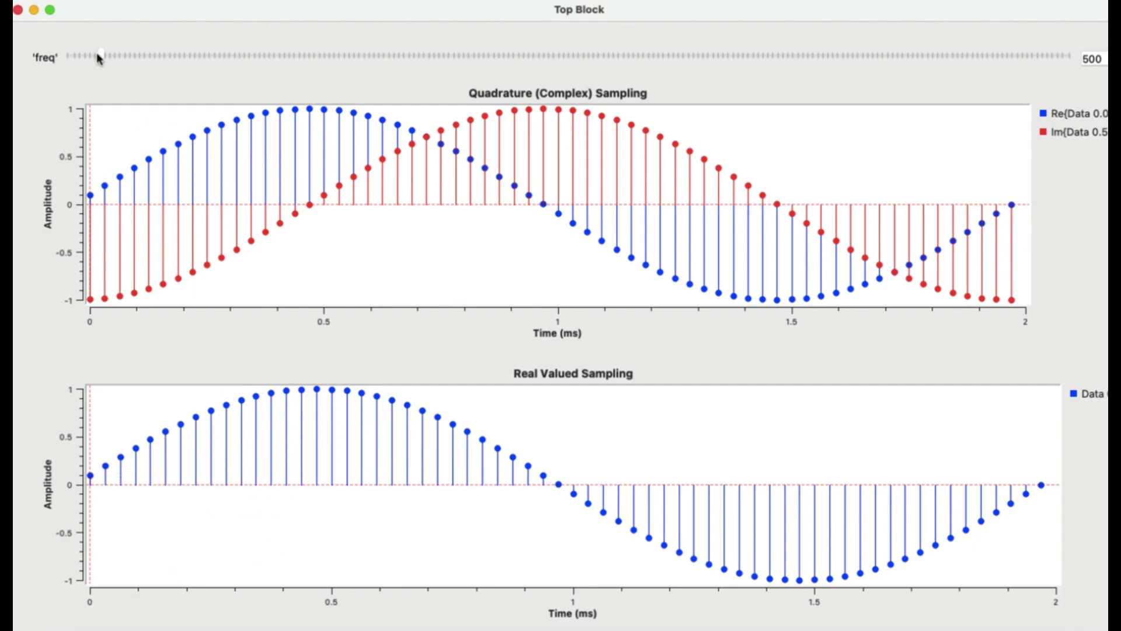
drag(97, 55, 310, 53)
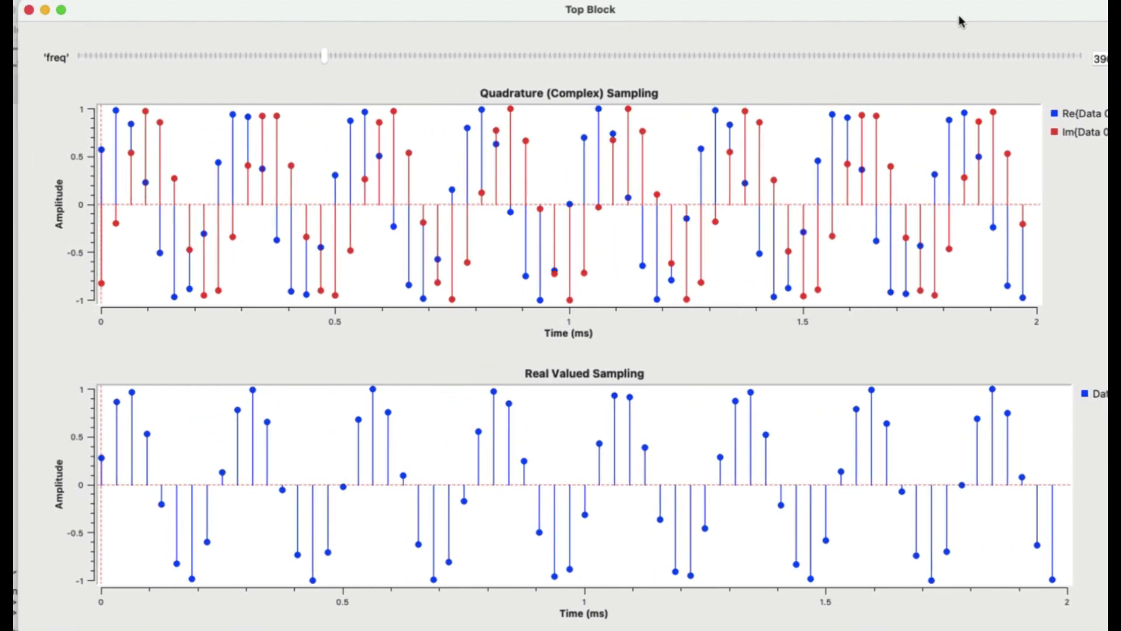
click(28, 9)
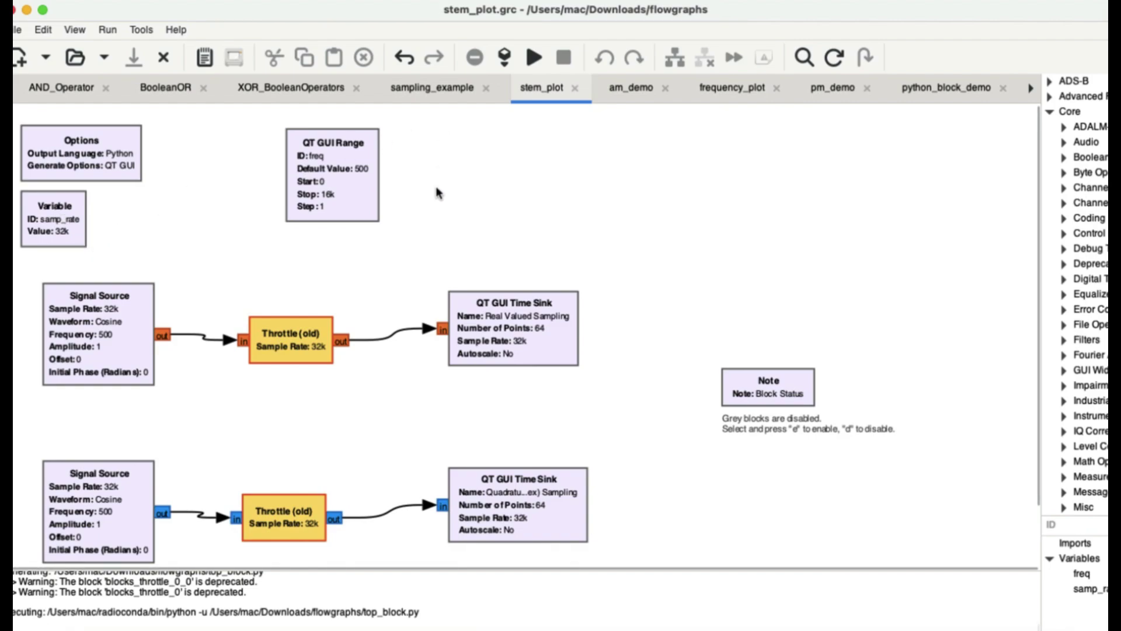
Run the flowgraph again to compare the quadrature and real valued stem plots at the default frequency, and close the plot window
click(533, 57)
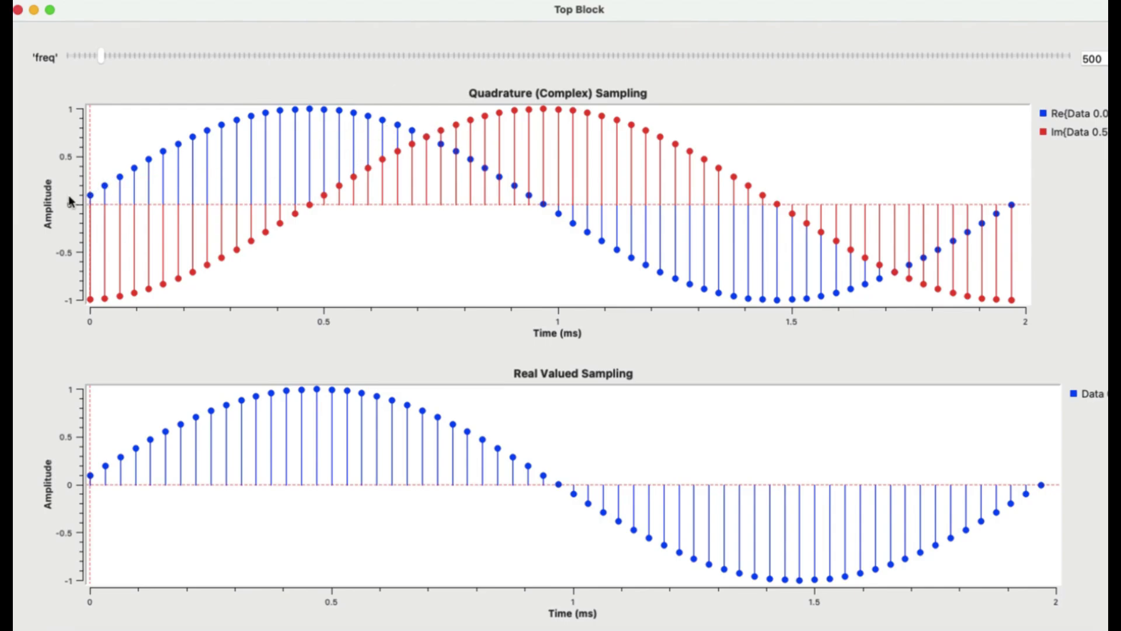
click(34, 10)
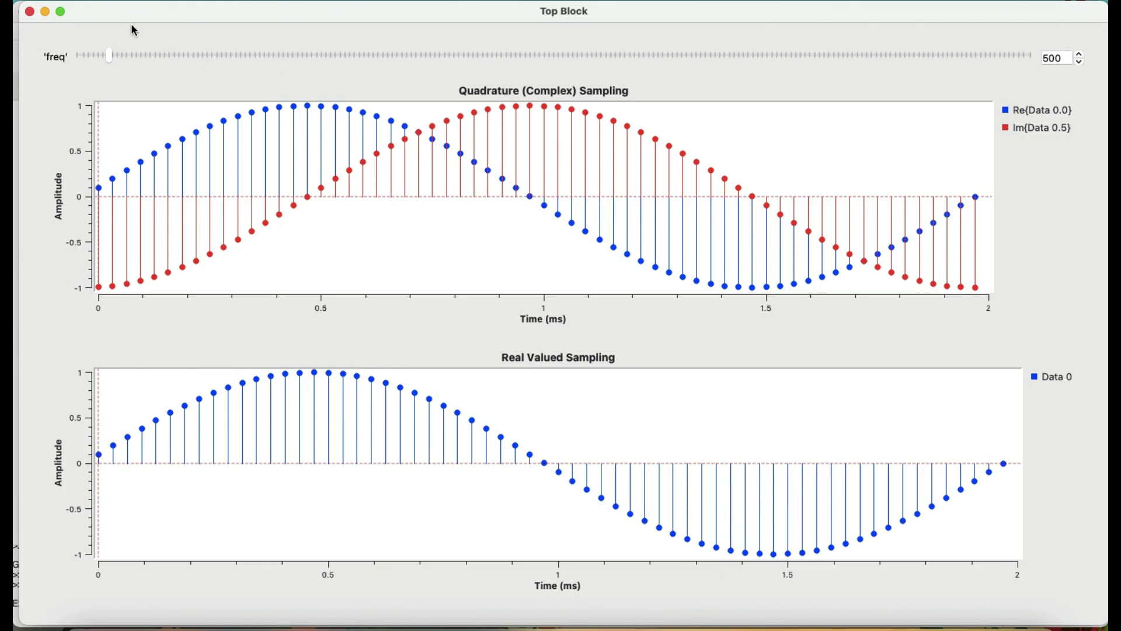
click(29, 11)
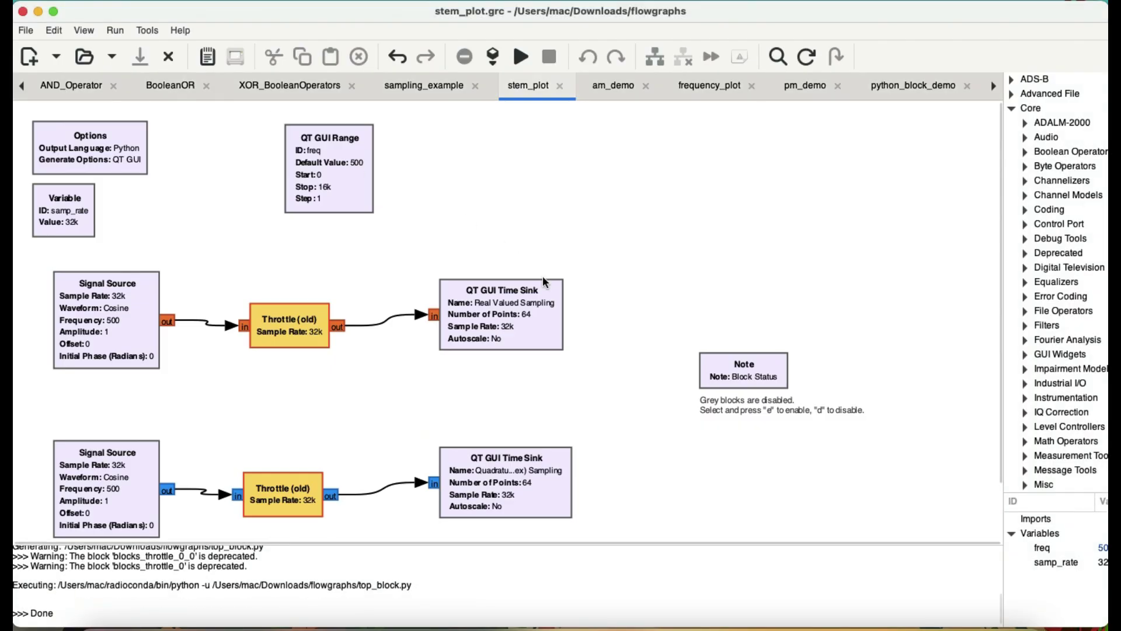
Set the Real Valued Sampling time sink's number of points to 256 and accept the properties
double_click(527, 315)
double_click(466, 284)
text(256)
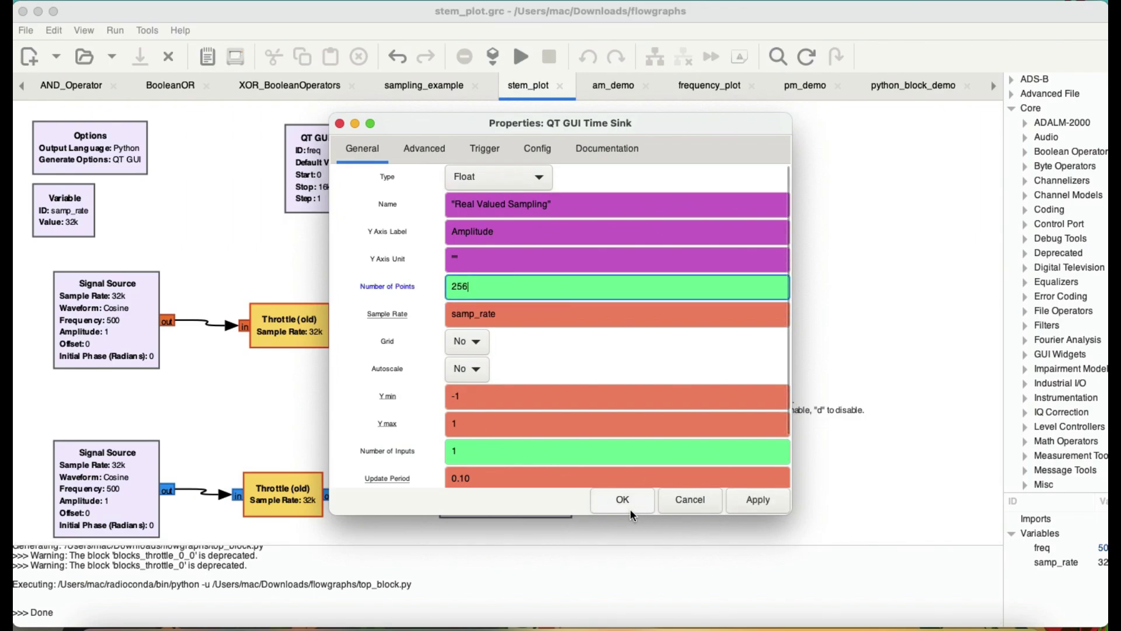
click(758, 500)
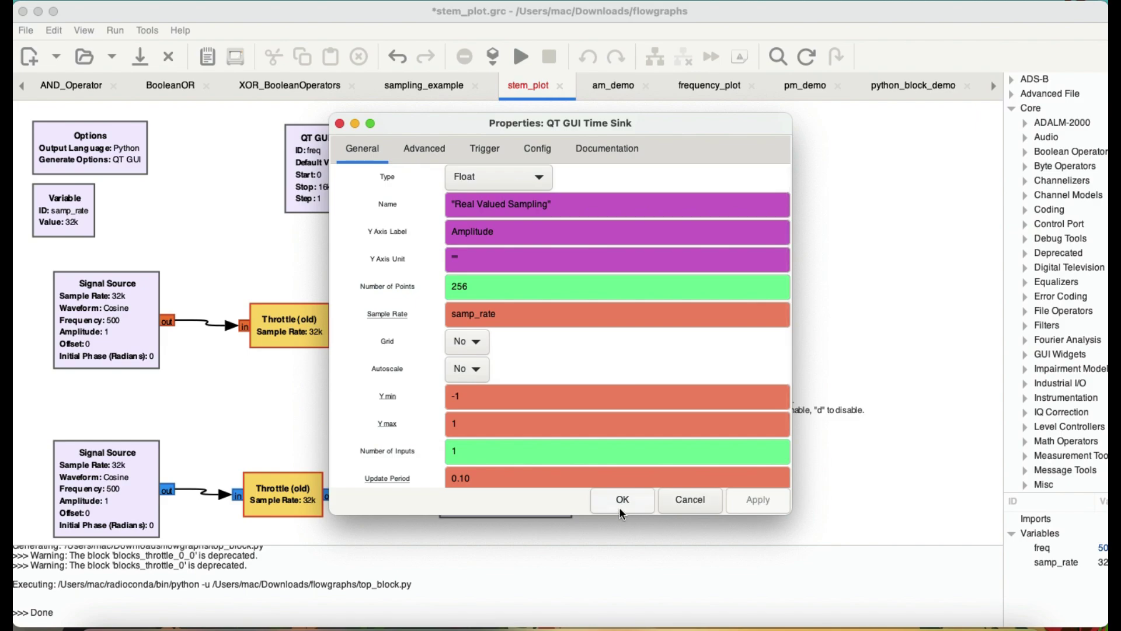
click(622, 500)
Execute the stem_plot flowgraph, raise freq to 979, and close the plot window
click(521, 58)
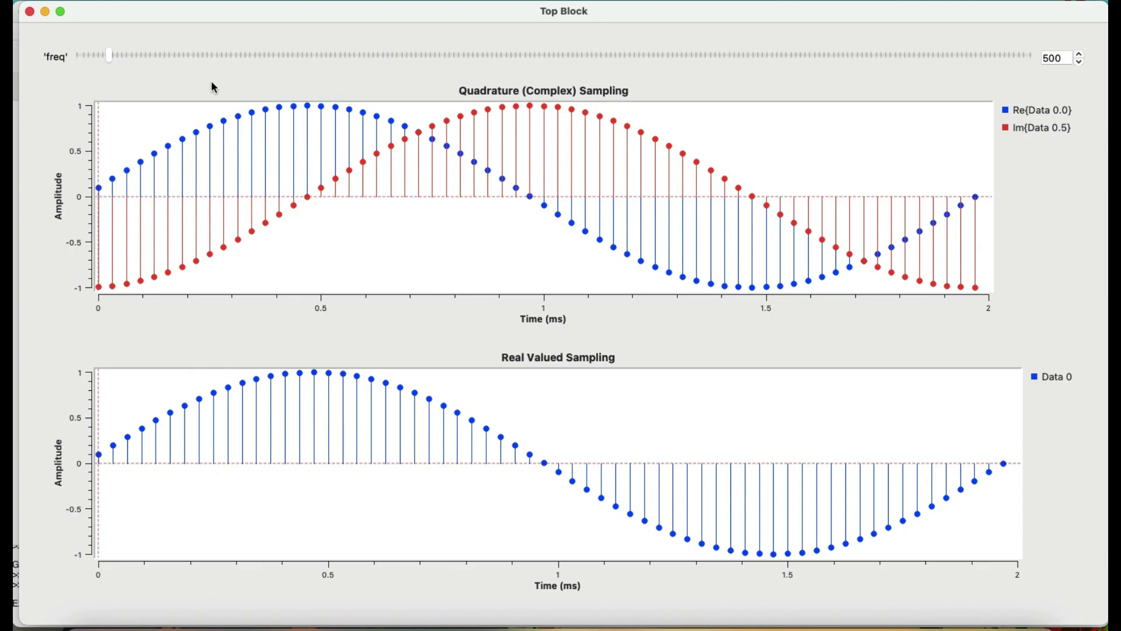
drag(110, 55, 136, 59)
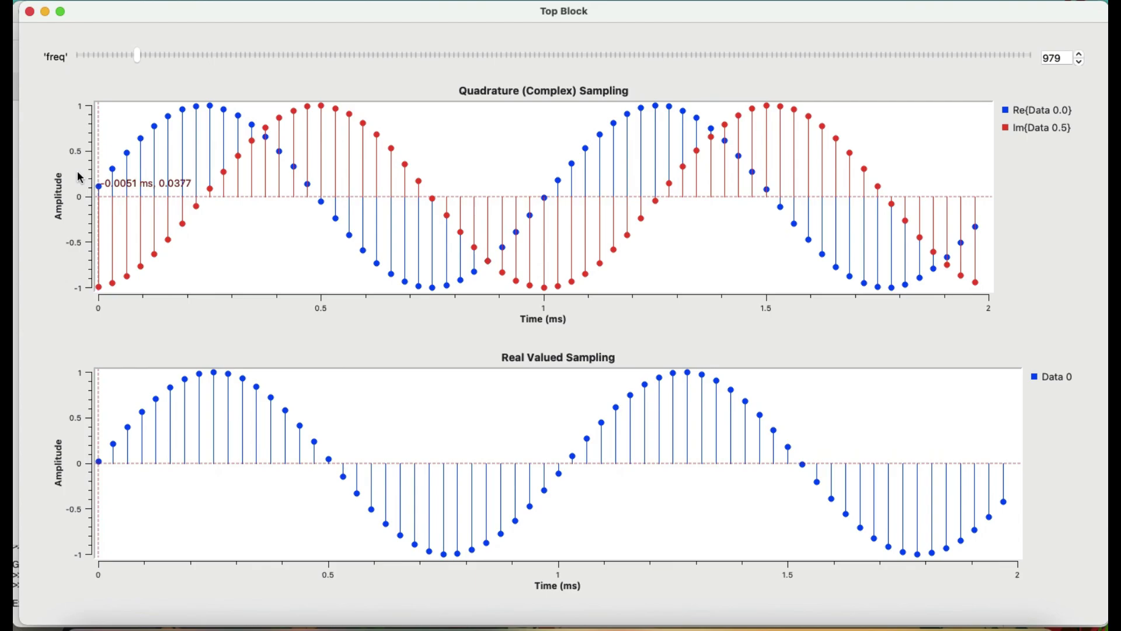
click(29, 12)
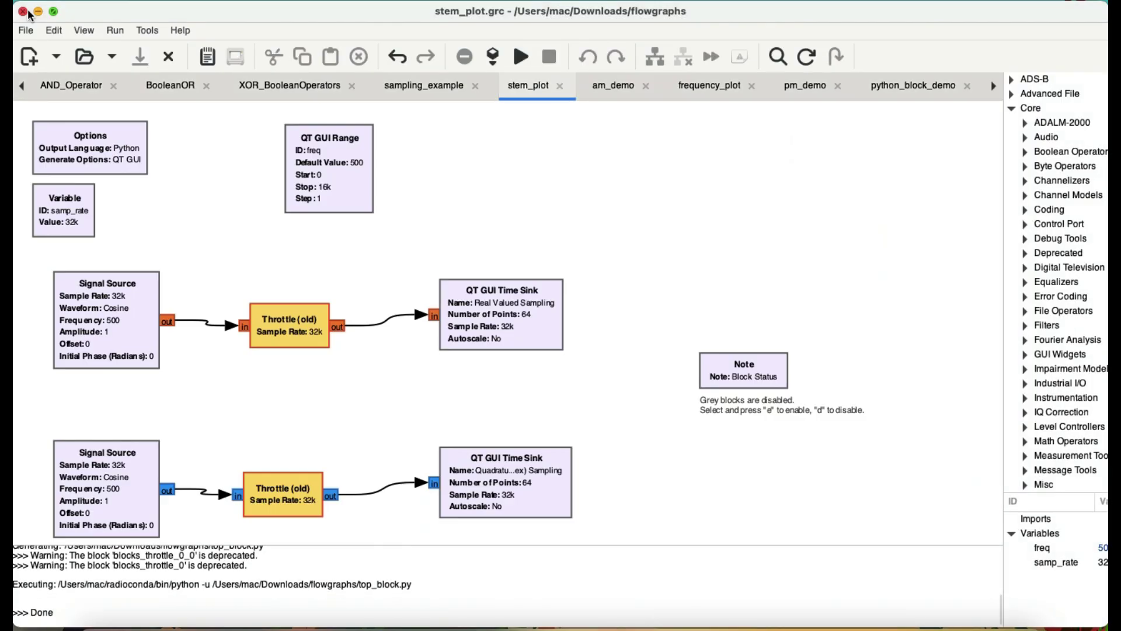